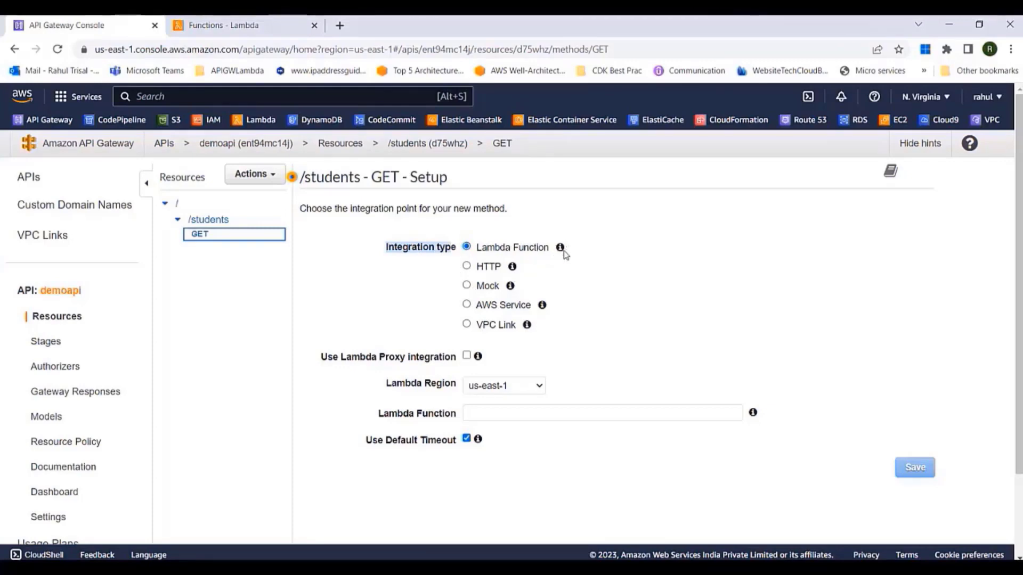
{"action": "mouse_move", "coordinate": [514, 271]}
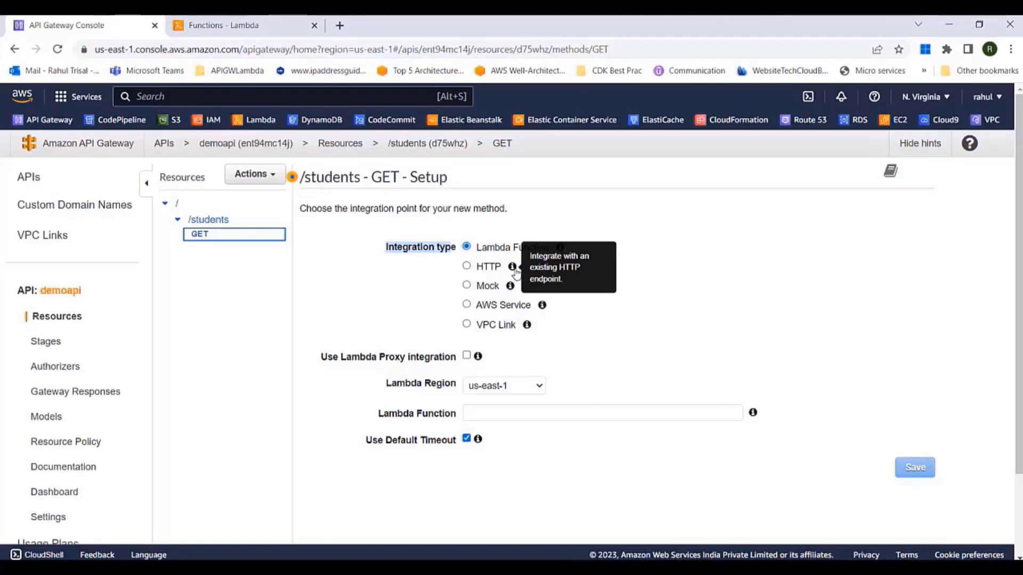
{"action": "mouse_move", "coordinate": [512, 290]}
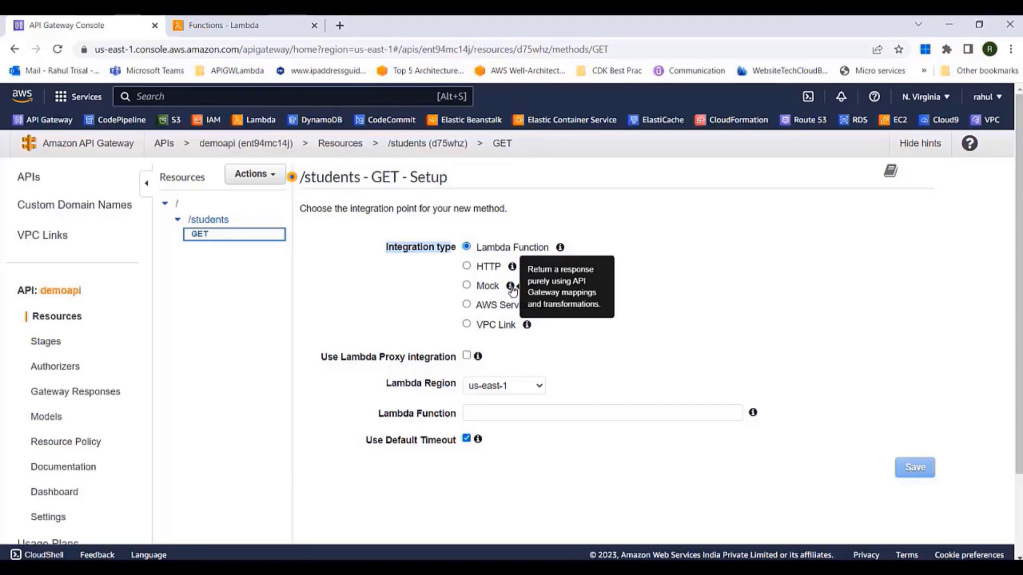
{"action": "mouse_move", "coordinate": [543, 308]}
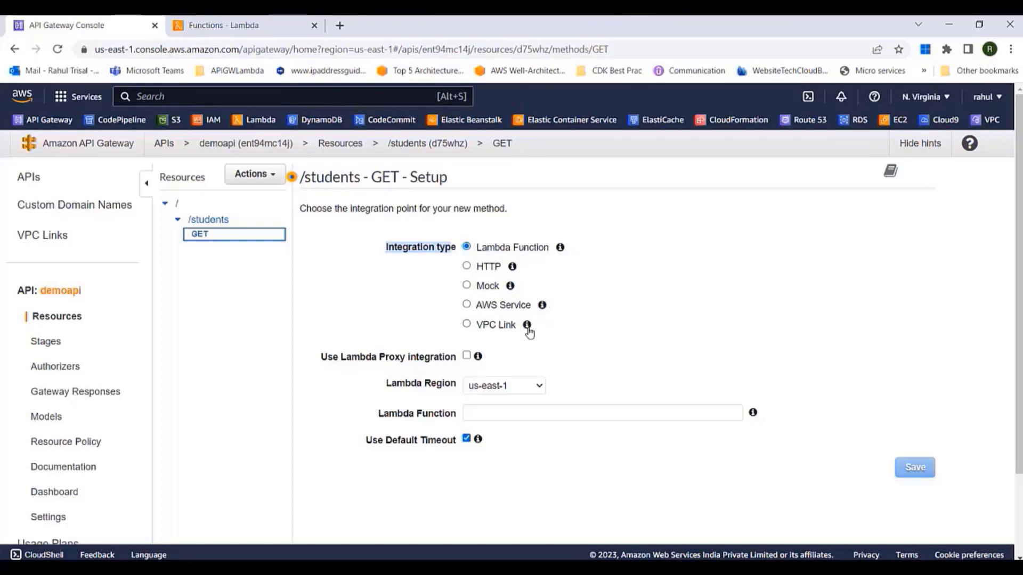
{"action": "mouse_move", "coordinate": [529, 331]}
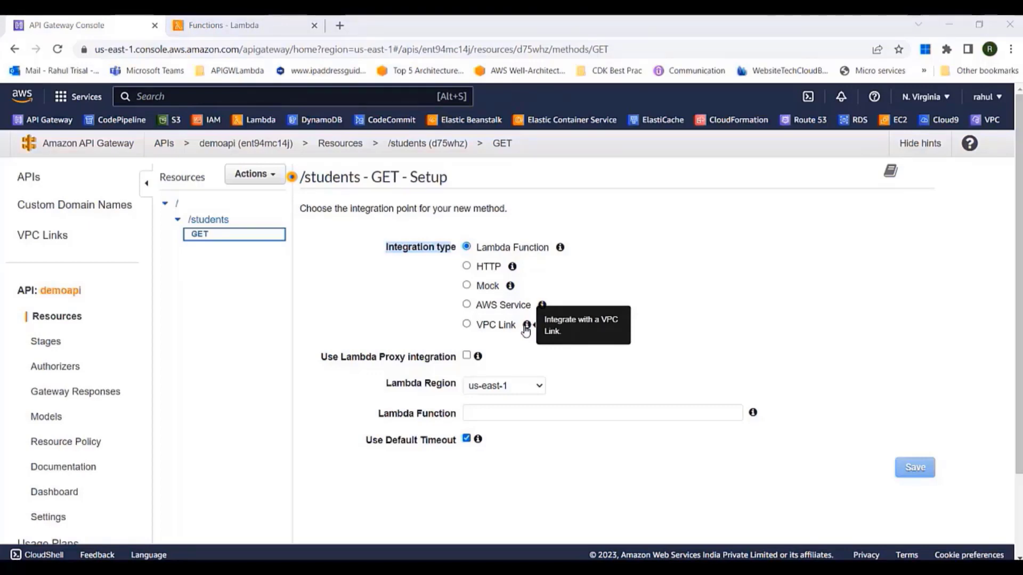
{"action": "left_click", "coordinate": [696, 315]}
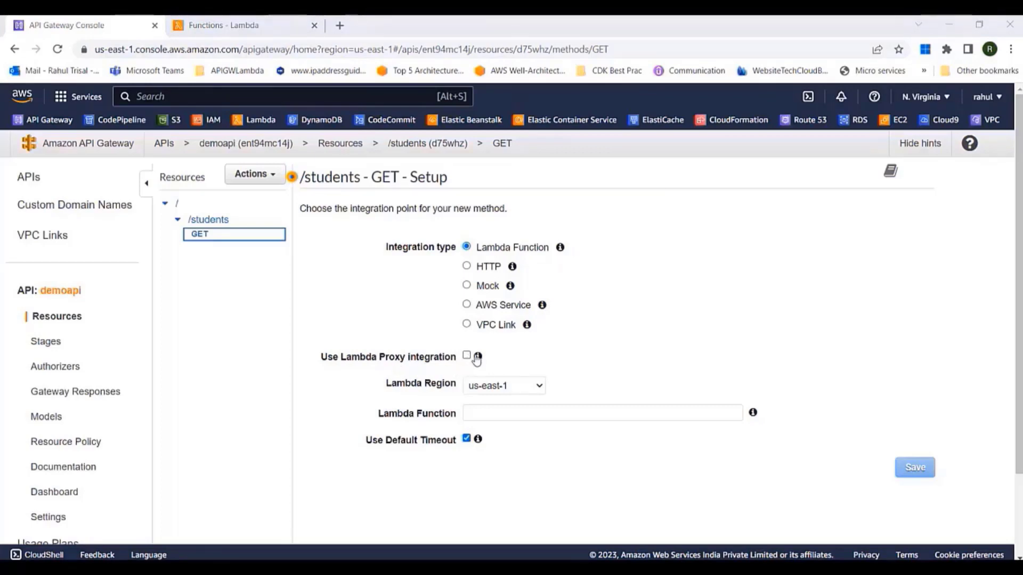
{"action": "mouse_move", "coordinate": [479, 362]}
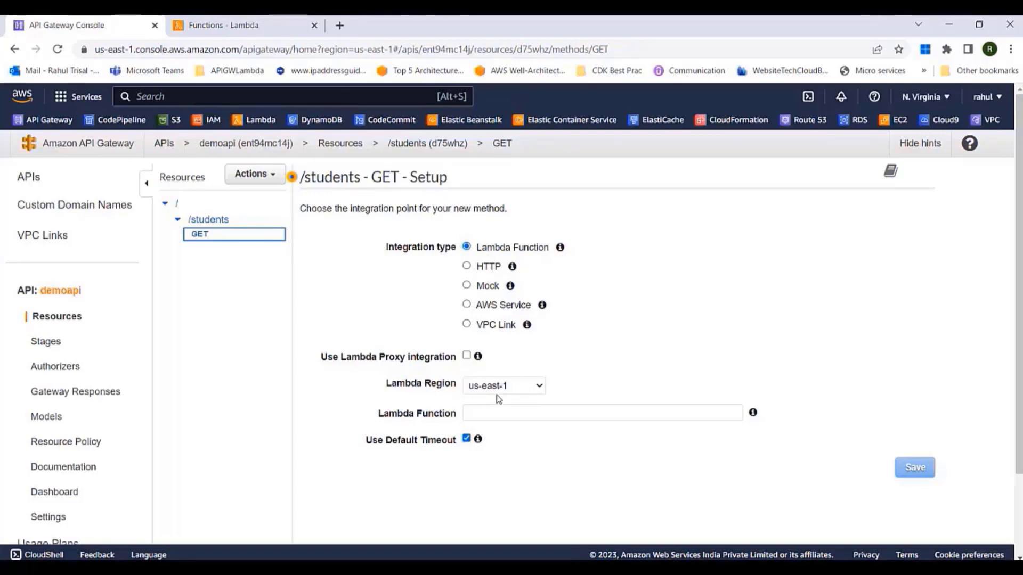
Check the APIGatewayOverview Lambda function's 200-status code and copy its name for the GET setup
{"action": "left_click", "coordinate": [260, 23]}
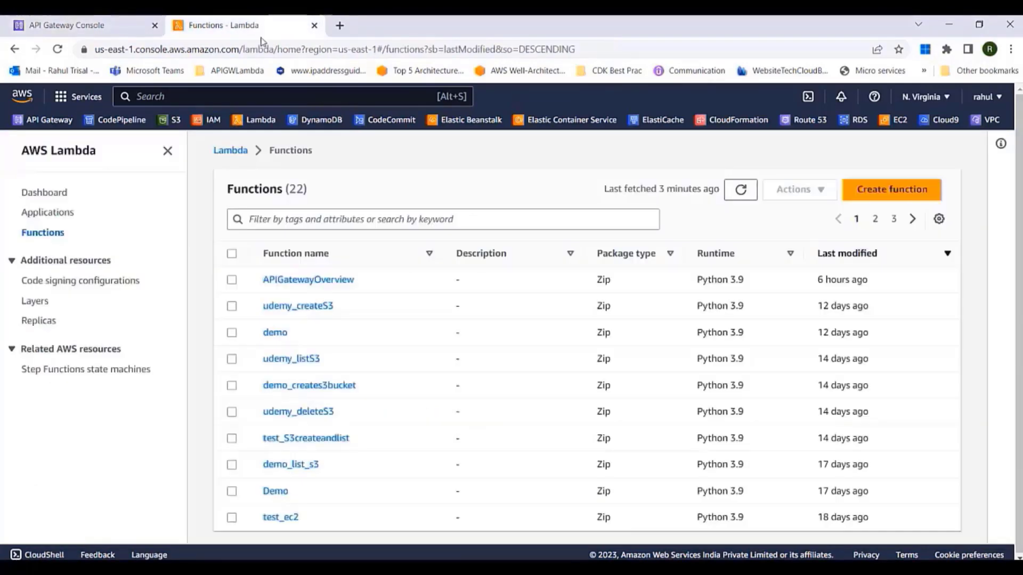
{"action": "left_click", "coordinate": [297, 280]}
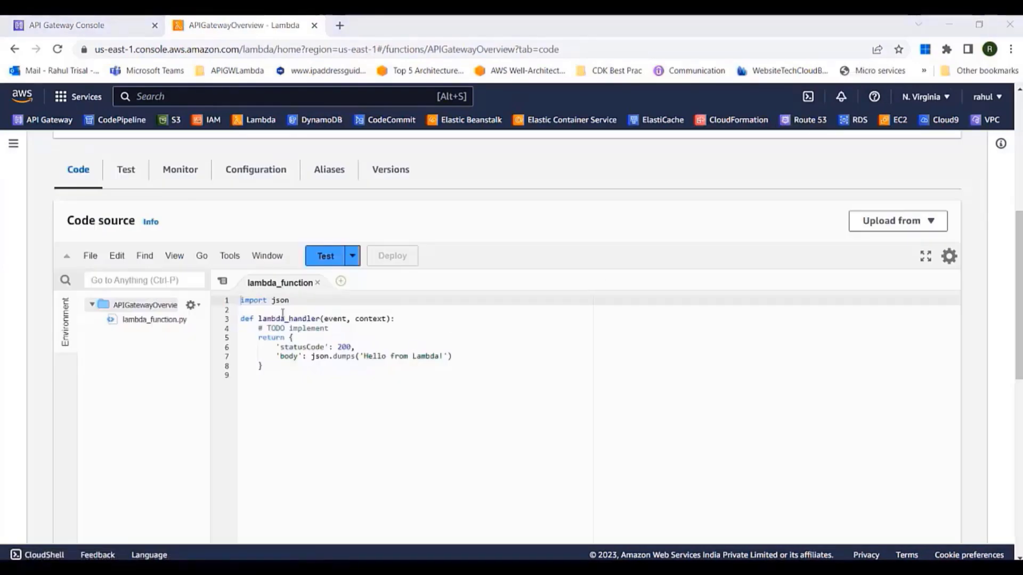
{"action": "left_click_drag", "start_coordinate": [278, 347], "coordinate": [459, 356]}
{"action": "scroll", "coordinate": [317, 213], "scroll_direction": "up", "scroll_amount": 5}
{"action": "left_click_drag", "start_coordinate": [434, 223], "coordinate": [298, 221]}
{"action": "key", "text": "ctrl+c"}
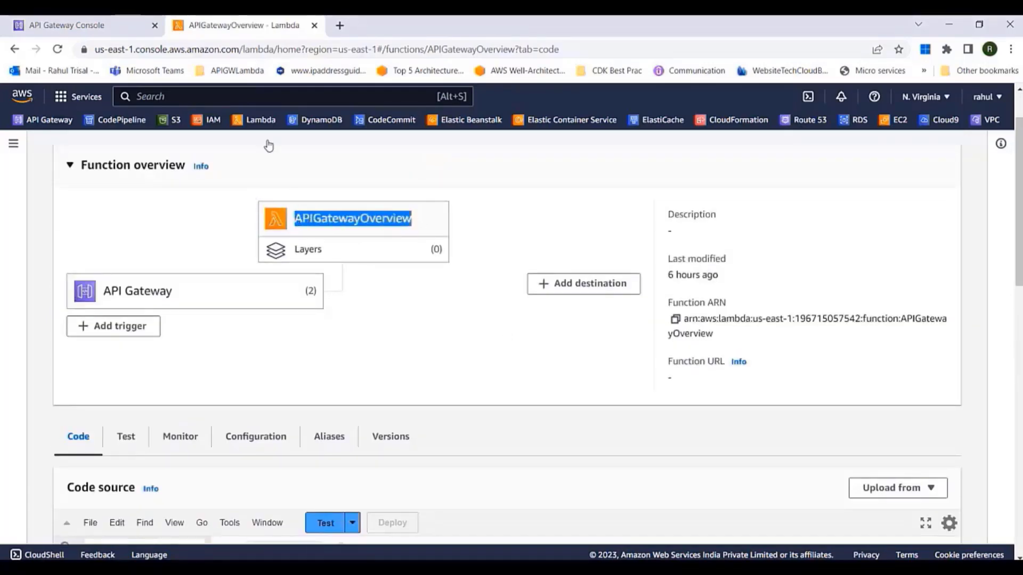
{"action": "left_click", "coordinate": [113, 30]}
Paste APIGatewayOverview as GET's Lambda Function, save, and grant API Gateway invoke permission
{"action": "left_click", "coordinate": [539, 413]}
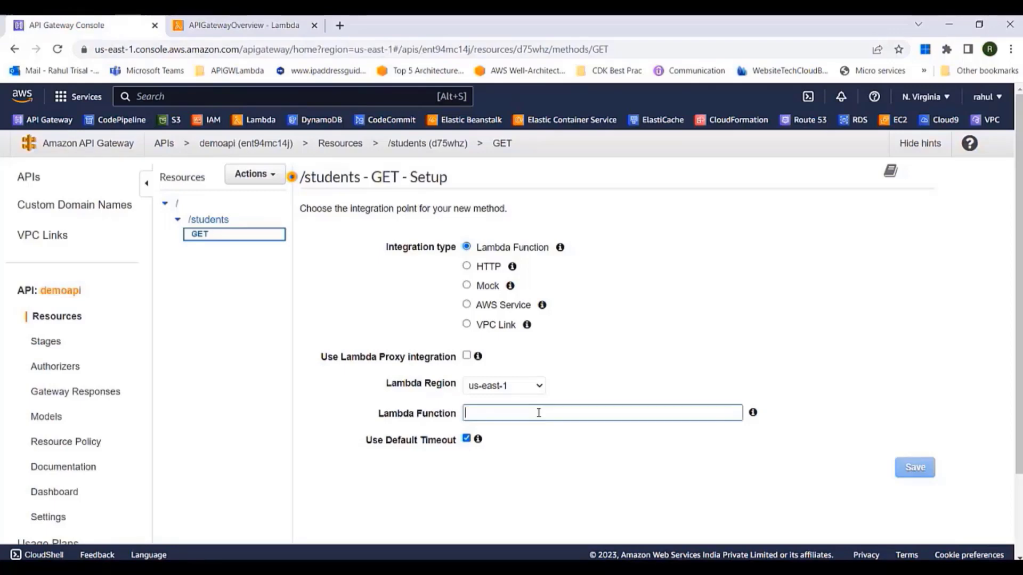
{"action": "right_click", "coordinate": [539, 413]}
{"action": "left_click", "coordinate": [560, 307]}
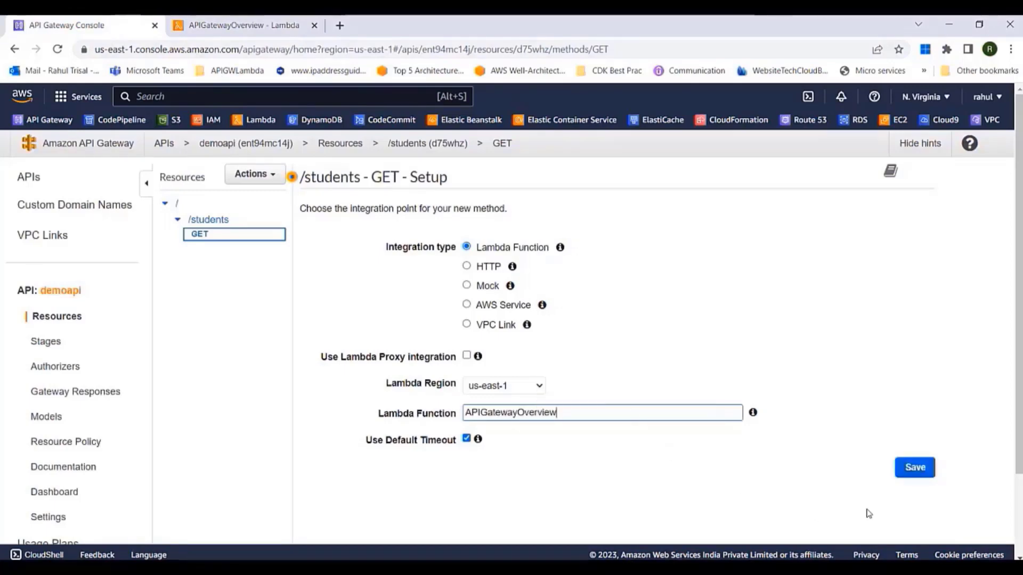
{"action": "left_click", "coordinate": [915, 467]}
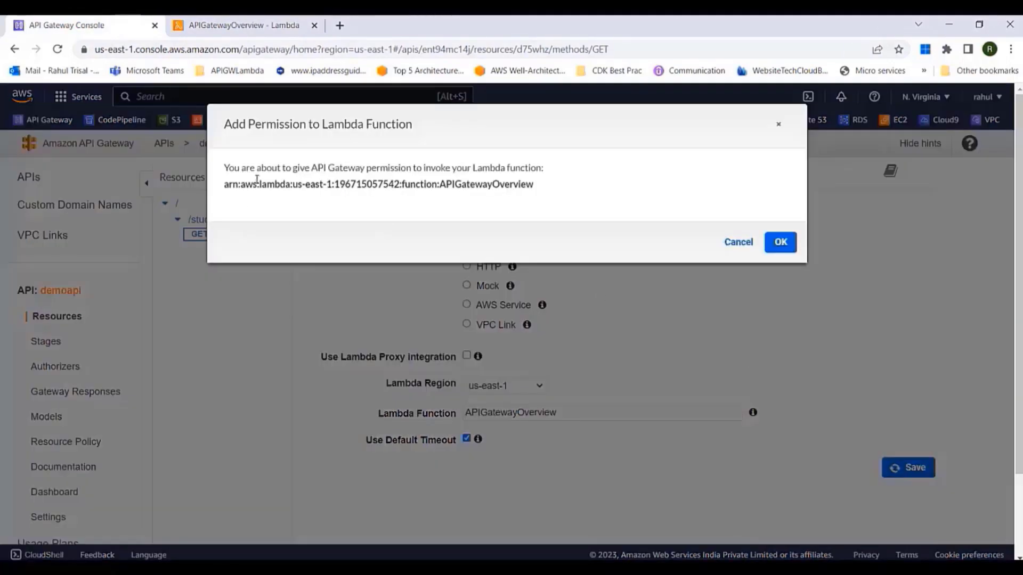
{"action": "left_click_drag", "start_coordinate": [257, 172], "coordinate": [523, 169]}
{"action": "left_click", "coordinate": [788, 242]}
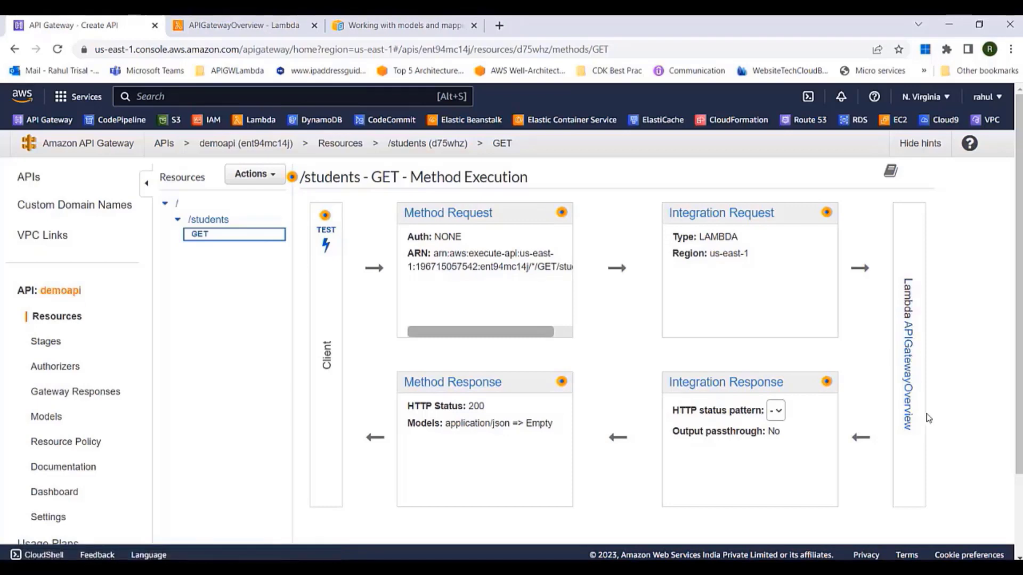
{"action": "left_click_drag", "start_coordinate": [327, 343], "coordinate": [331, 376]}
{"action": "left_click", "coordinate": [449, 216]}
{"action": "left_click_drag", "start_coordinate": [350, 209], "coordinate": [708, 213]}
{"action": "left_click", "coordinate": [739, 220]}
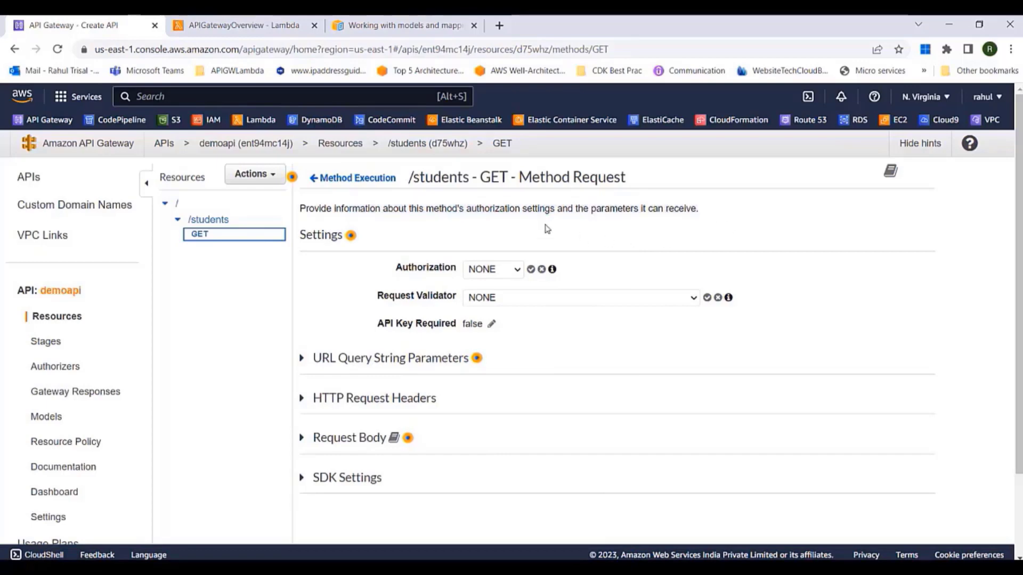
{"action": "left_click_drag", "start_coordinate": [470, 209], "coordinate": [516, 210]}
{"action": "left_click_drag", "start_coordinate": [591, 210], "coordinate": [648, 212]}
{"action": "left_click_drag", "start_coordinate": [396, 269], "coordinate": [459, 271]}
{"action": "left_click", "coordinate": [496, 269]}
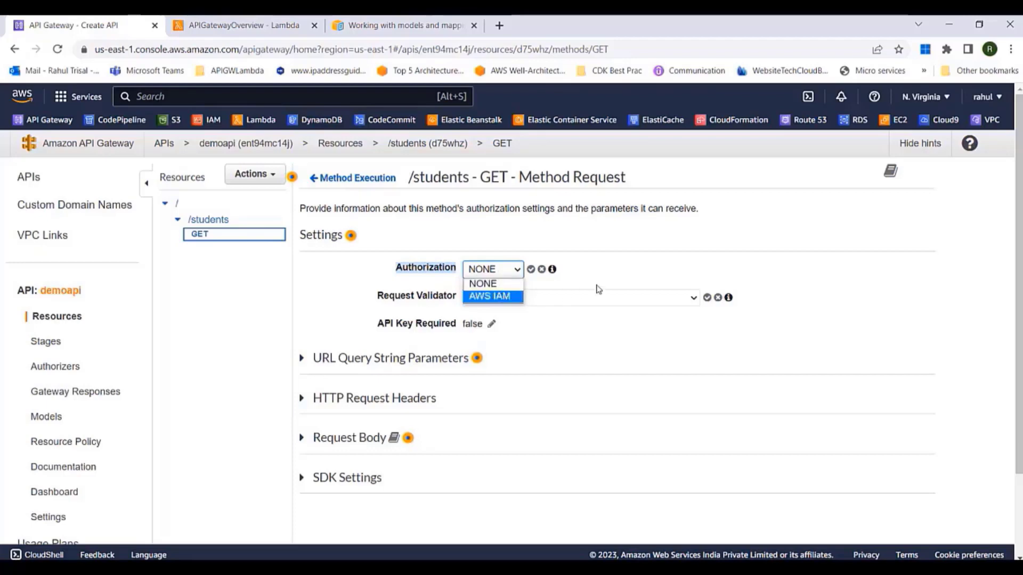
{"action": "left_click", "coordinate": [631, 273]}
{"action": "left_click", "coordinate": [632, 273]}
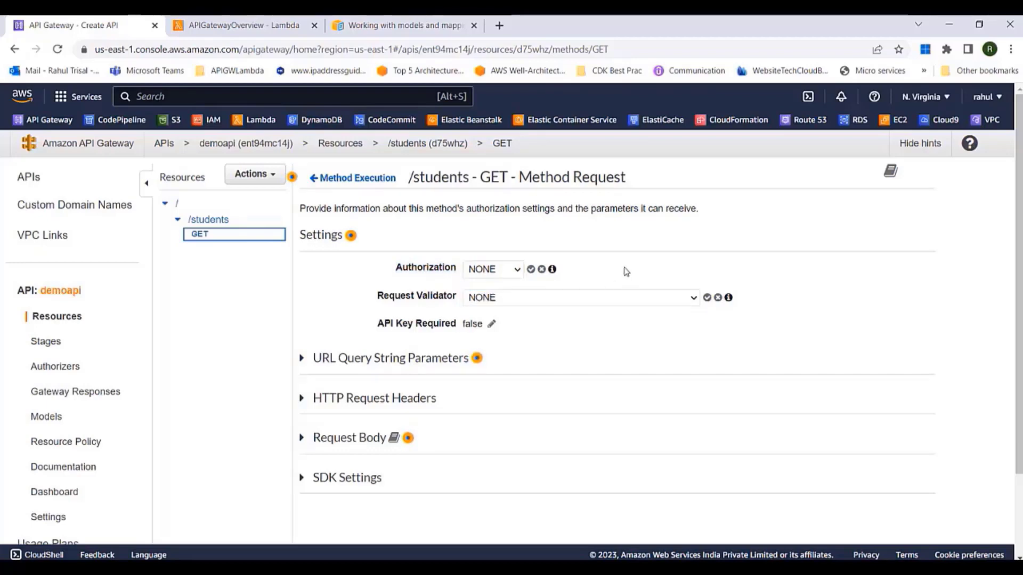
{"action": "left_click", "coordinate": [613, 298]}
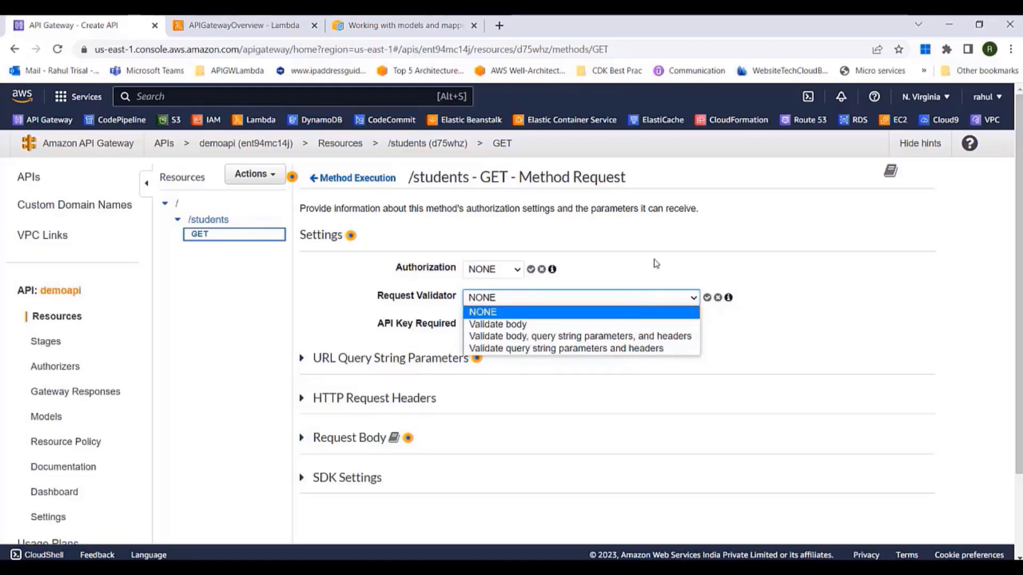
{"action": "left_click", "coordinate": [588, 297]}
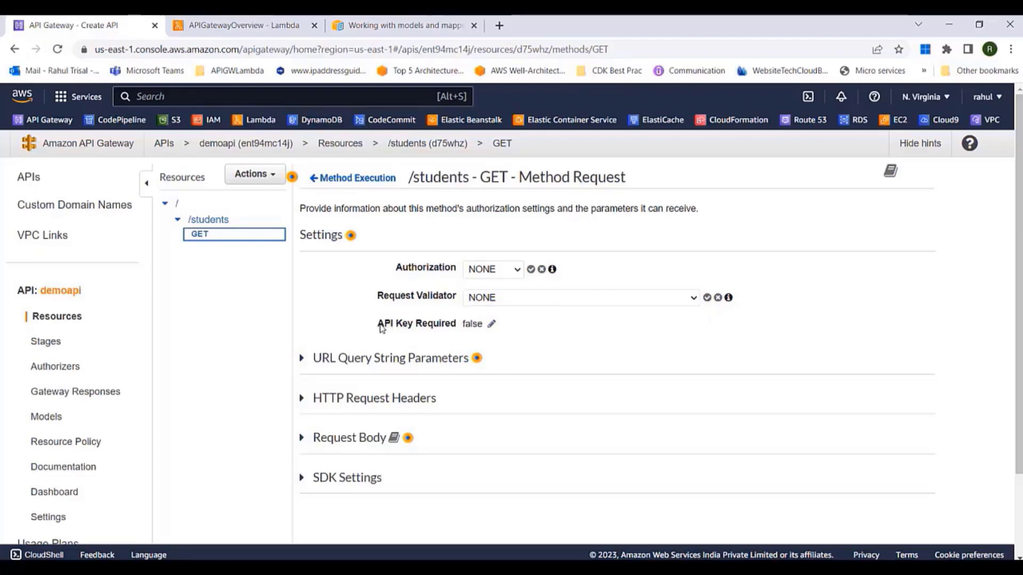
{"action": "left_click_drag", "start_coordinate": [376, 327], "coordinate": [443, 330]}
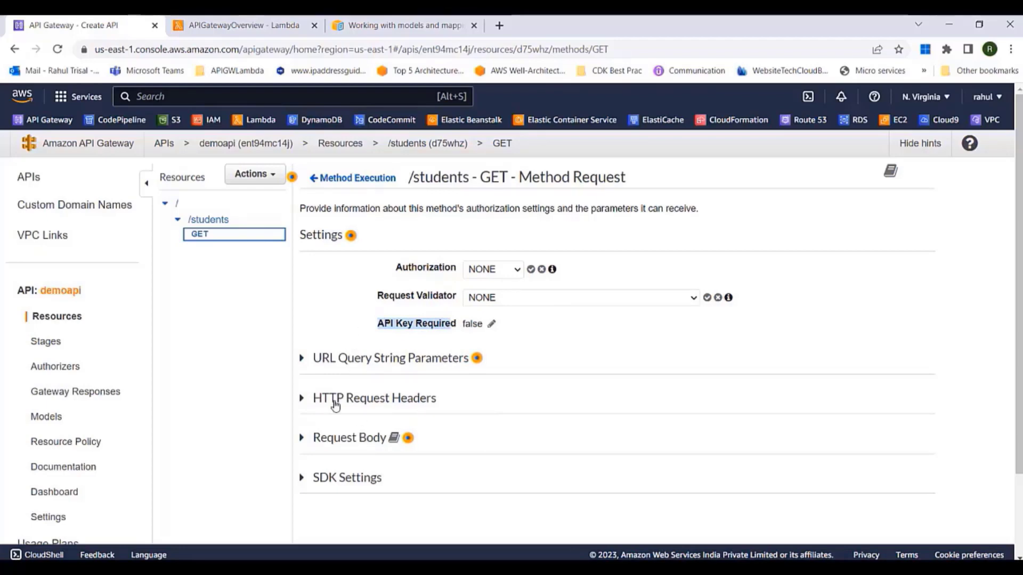
{"action": "left_click", "coordinate": [354, 178]}
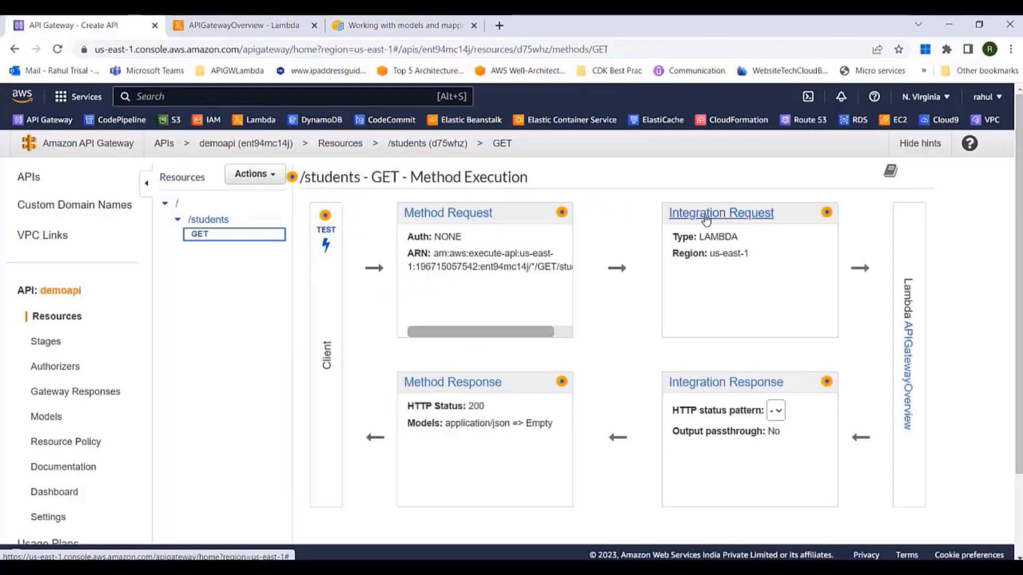
Open GET's Integration Request and review its description of incoming request data
{"action": "left_click", "coordinate": [708, 218]}
{"action": "left_click_drag", "start_coordinate": [311, 210], "coordinate": [841, 215]}
{"action": "left_click", "coordinate": [803, 255]}
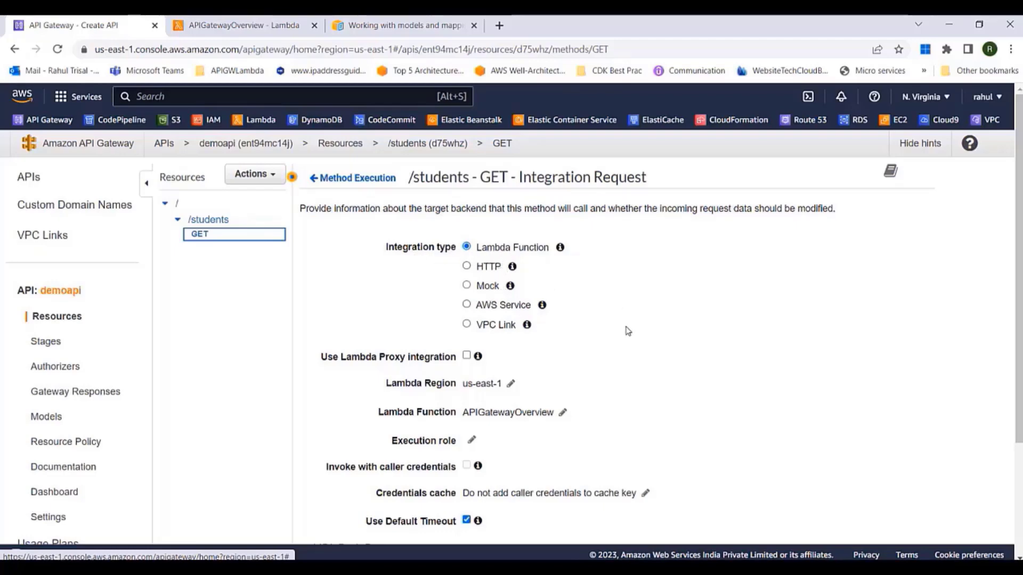
{"action": "left_click_drag", "start_coordinate": [660, 209], "coordinate": [806, 209]}
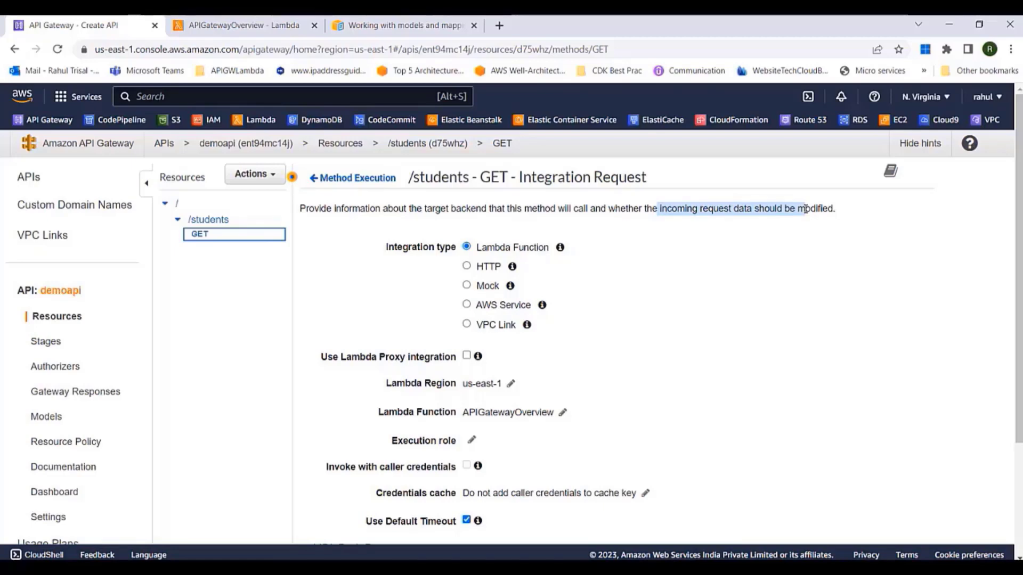
Expand the Mapping Templates section and bring up the mapping templates guide
{"action": "scroll", "coordinate": [758, 272], "scroll_direction": "down", "scroll_amount": 3}
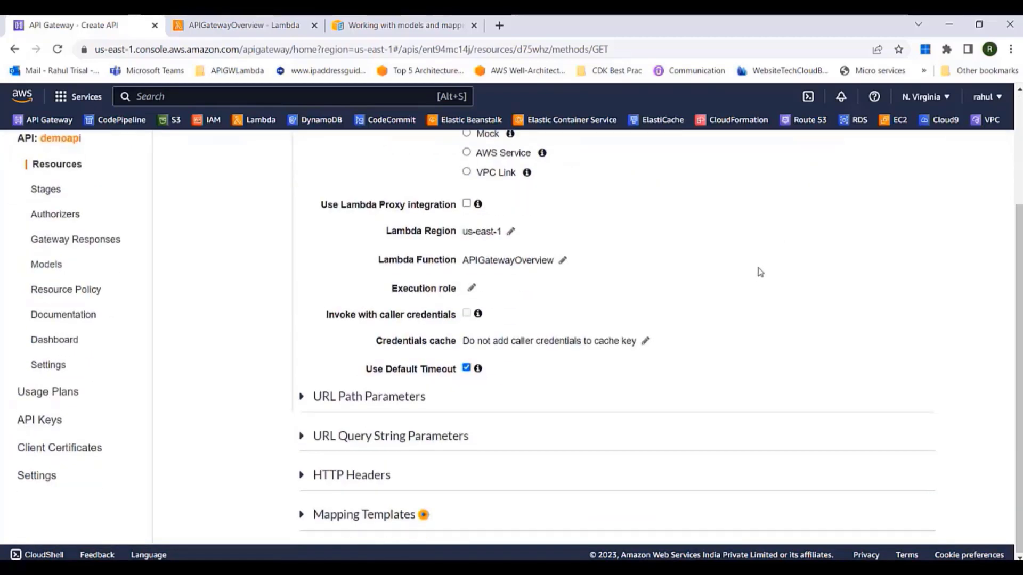
{"action": "left_click", "coordinate": [385, 521]}
{"action": "scroll", "coordinate": [693, 416], "scroll_direction": "down", "scroll_amount": 3}
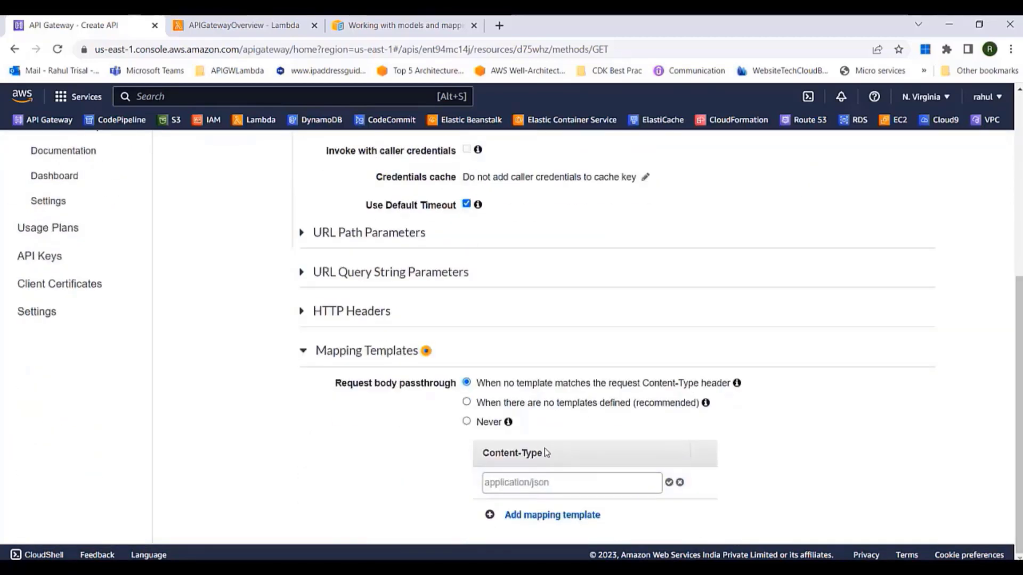
{"action": "left_click", "coordinate": [482, 30]}
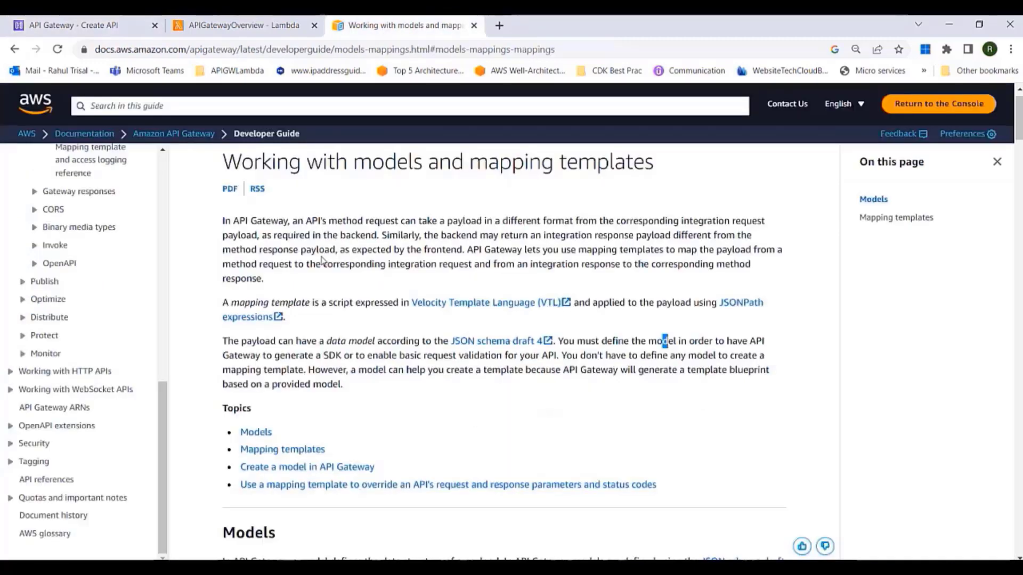
Read the guide's mapping template definition and its Velocity Template Language mention
{"action": "left_click_drag", "start_coordinate": [238, 302], "coordinate": [328, 302]}
{"action": "left_click_drag", "start_coordinate": [393, 303], "coordinate": [557, 307]}
{"action": "left_click", "coordinate": [437, 327]}
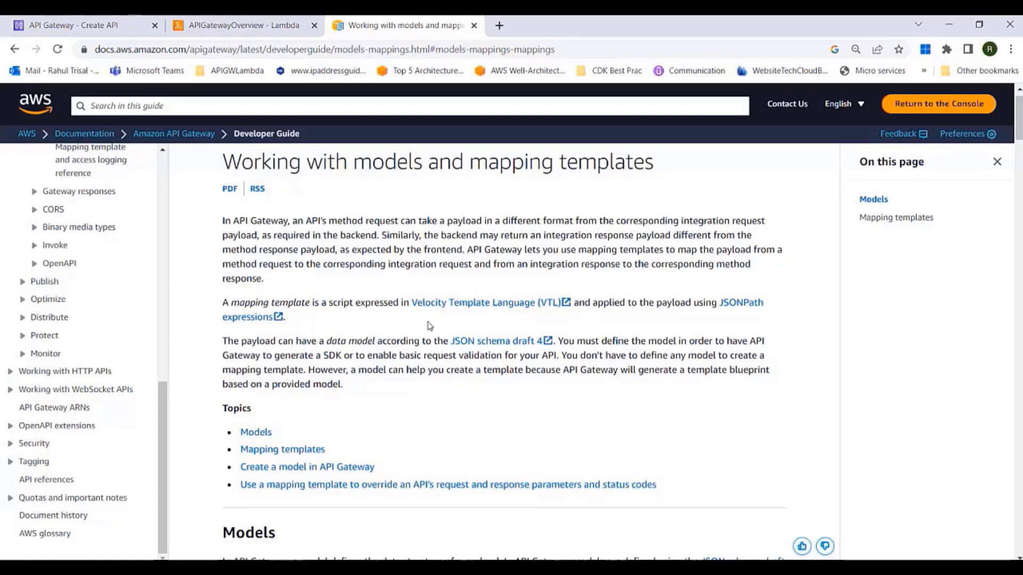
{"action": "left_click", "coordinate": [244, 26]}
Go from GET's Integration Request back to the /students GET Method Execution overview
{"action": "left_click", "coordinate": [131, 25]}
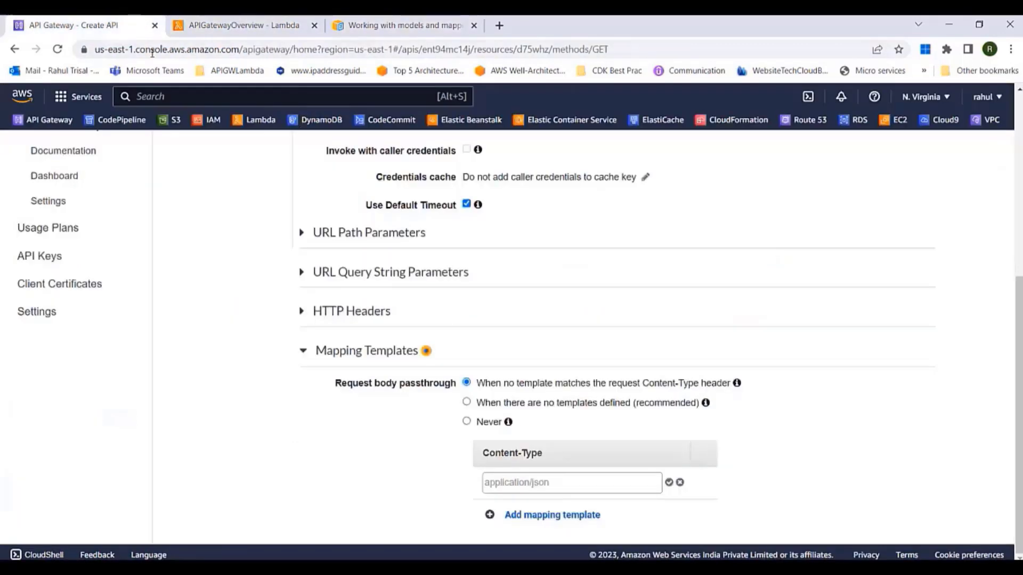
{"action": "scroll", "coordinate": [346, 250], "scroll_direction": "up", "scroll_amount": 10}
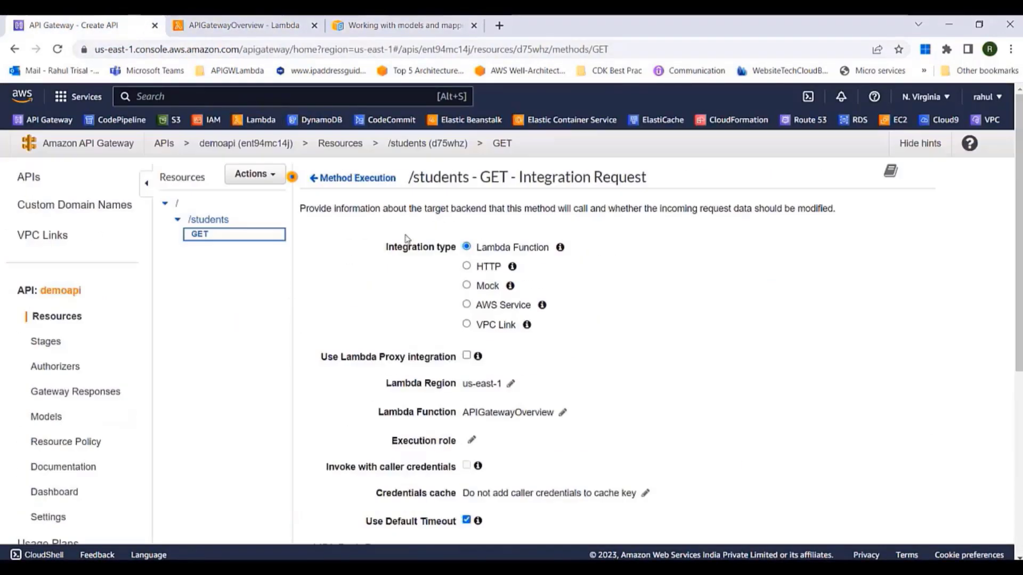
{"action": "left_click", "coordinate": [341, 179]}
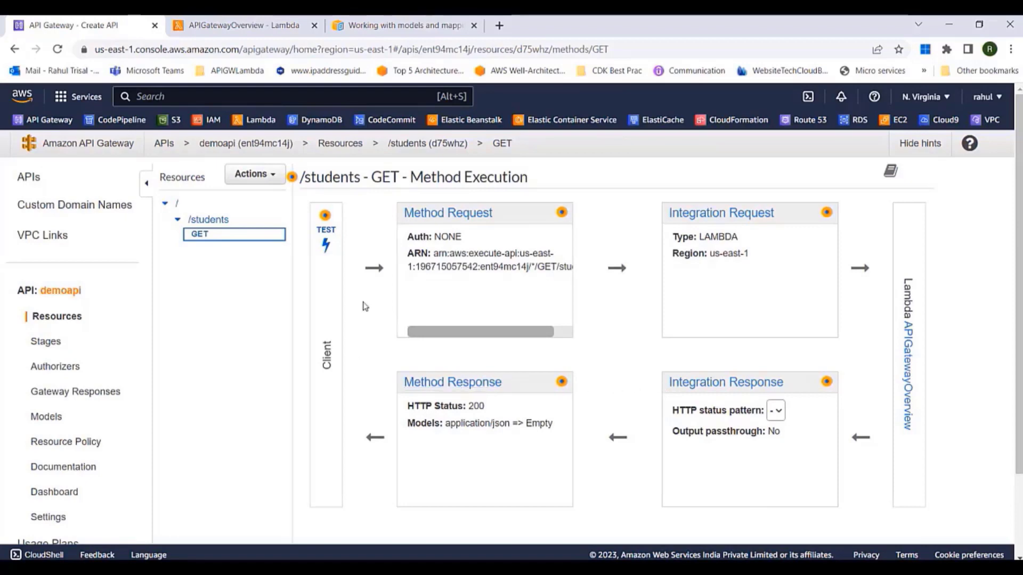
Test GET /students and confirm statusCode 200 with the Hello from Lambda response body
{"action": "left_click", "coordinate": [326, 248]}
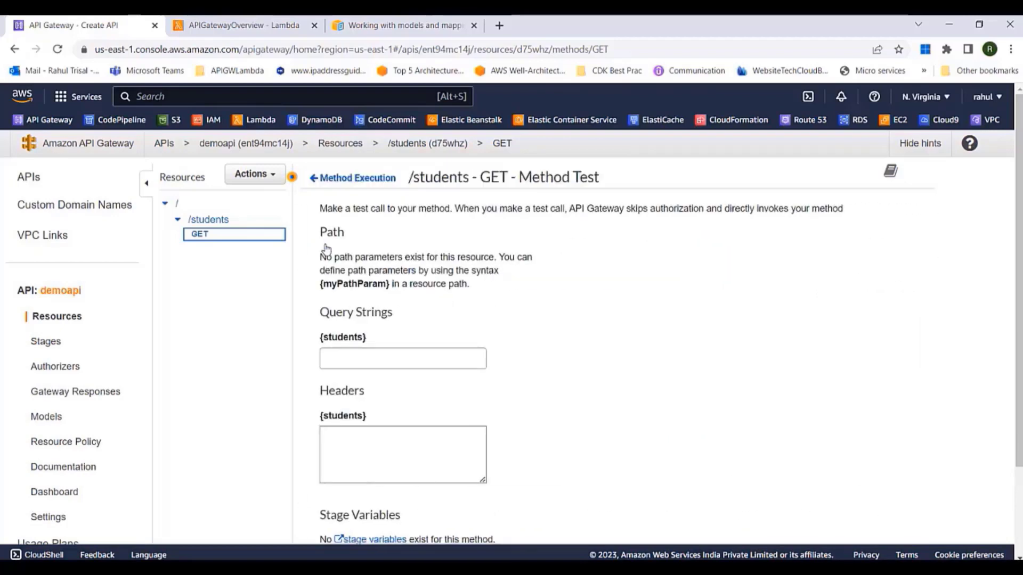
{"action": "scroll", "coordinate": [579, 405], "scroll_direction": "down", "scroll_amount": 2}
{"action": "left_click", "coordinate": [530, 521]}
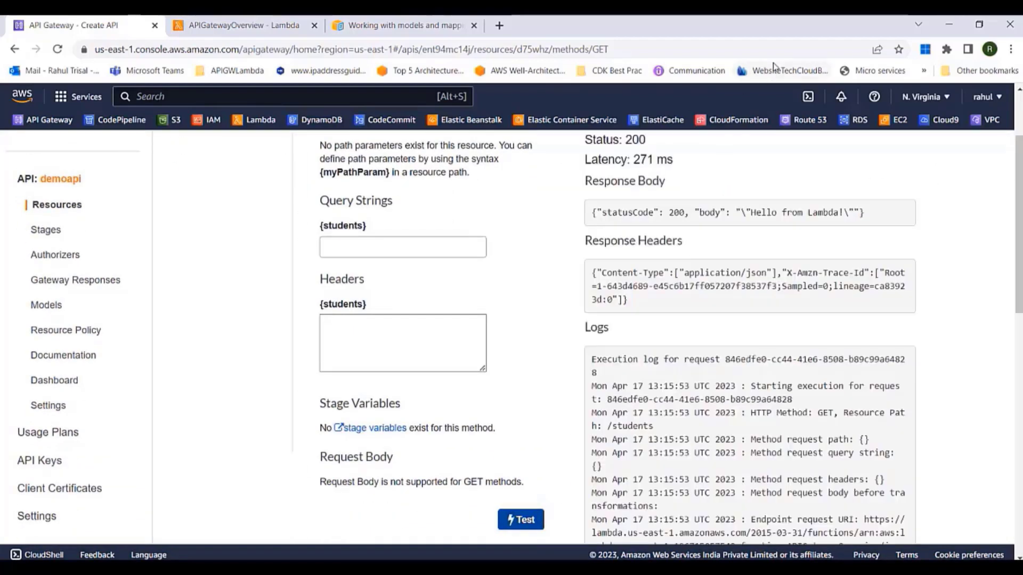
{"action": "left_click_drag", "start_coordinate": [599, 181], "coordinate": [663, 196]}
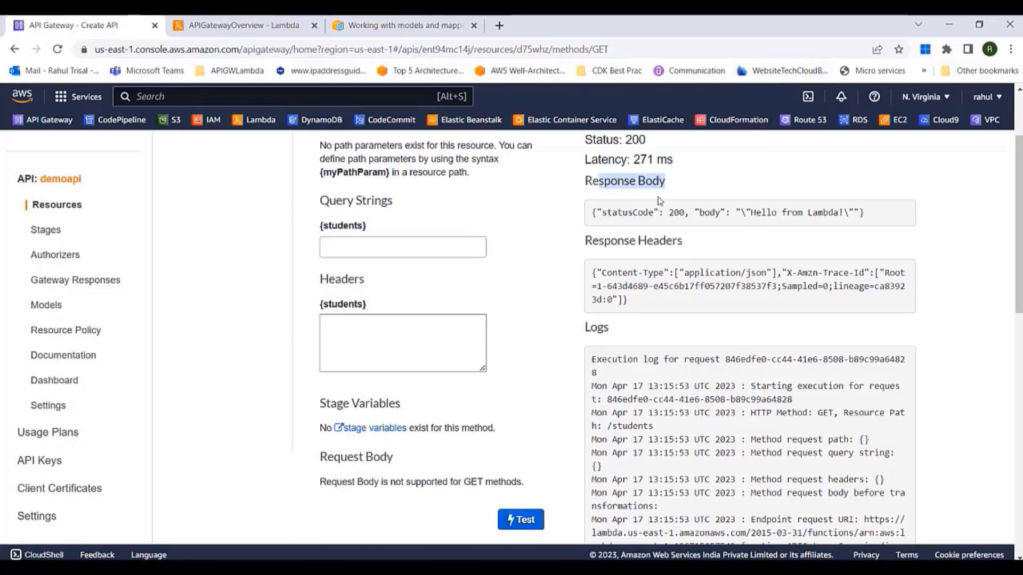
{"action": "left_click_drag", "start_coordinate": [602, 212], "coordinate": [812, 212]}
Compare the test response with the APIGatewayOverview function's code
{"action": "left_click", "coordinate": [251, 31]}
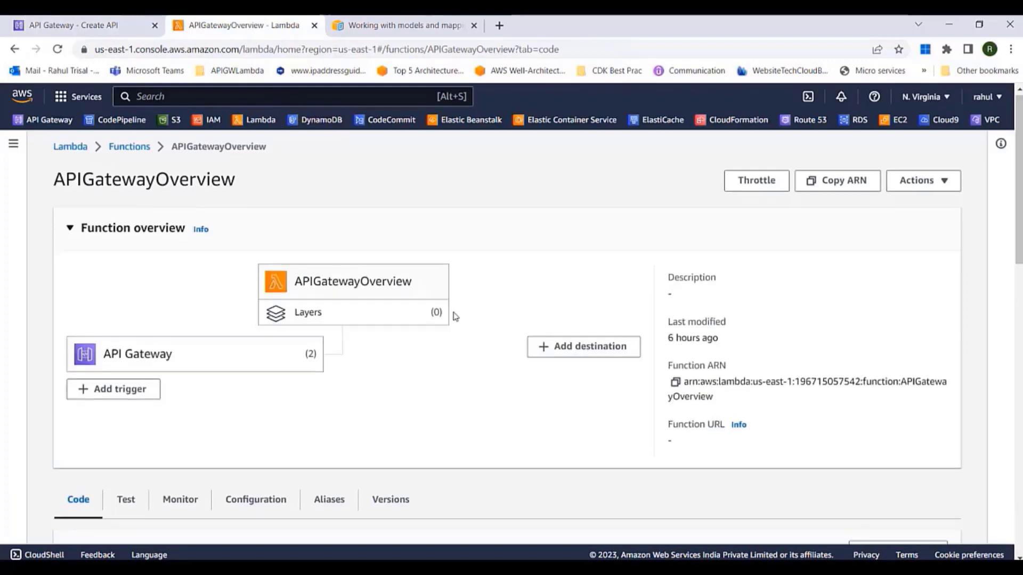
{"action": "scroll", "coordinate": [452, 316], "scroll_direction": "down", "scroll_amount": 5}
{"action": "scroll", "coordinate": [448, 317], "scroll_direction": "down", "scroll_amount": 3}
{"action": "left_click_drag", "start_coordinate": [308, 223], "coordinate": [432, 222]}
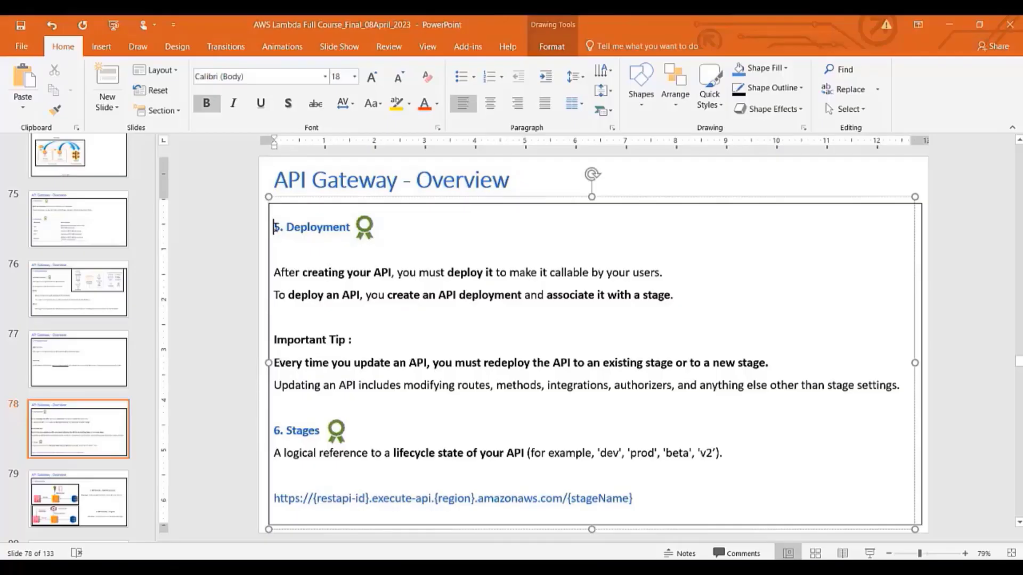
Walk through slide 78's Deployment heading, example stage names and API-update tip, then minimize PowerPoint
{"action": "left_click_drag", "start_coordinate": [276, 227], "coordinate": [339, 229]}
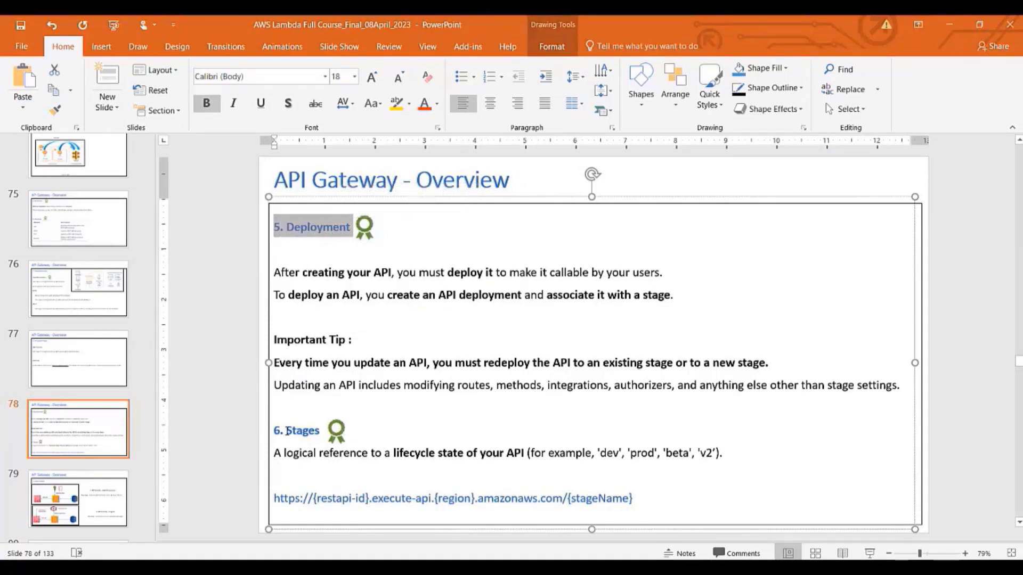
{"action": "left_click_drag", "start_coordinate": [288, 431], "coordinate": [317, 436]}
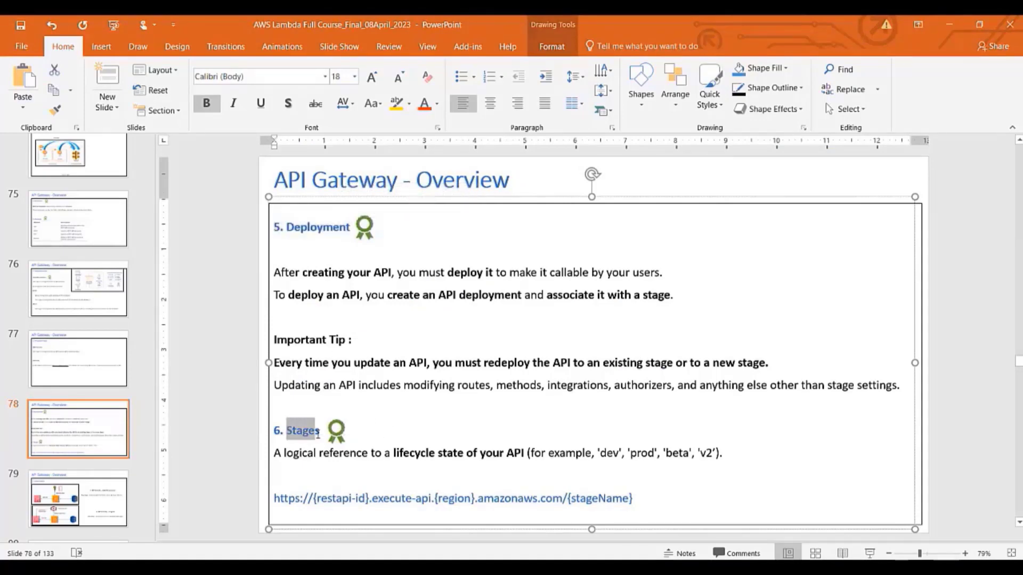
{"action": "left_click_drag", "start_coordinate": [438, 453], "coordinate": [645, 454]}
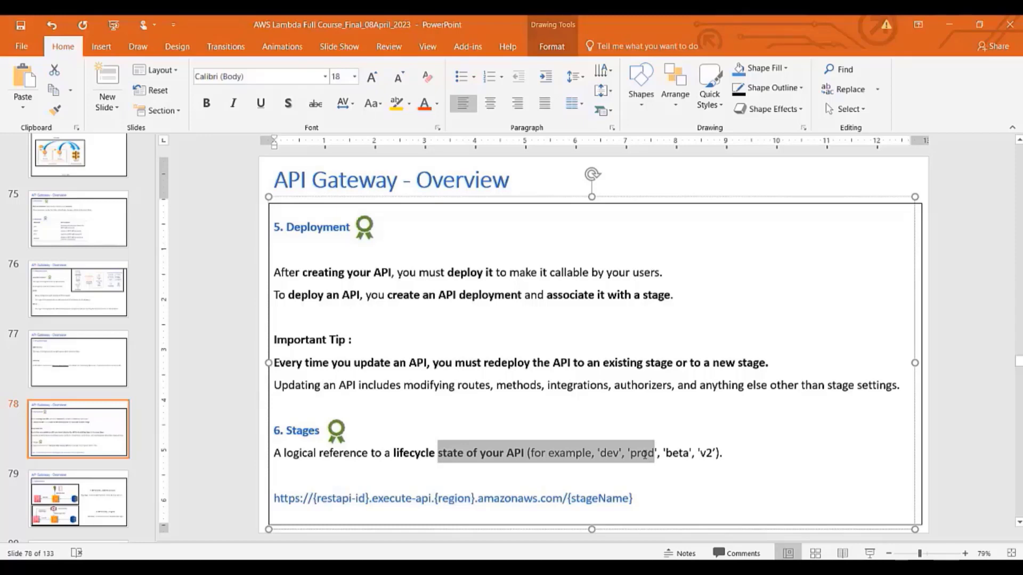
{"action": "left_click", "coordinate": [534, 420]}
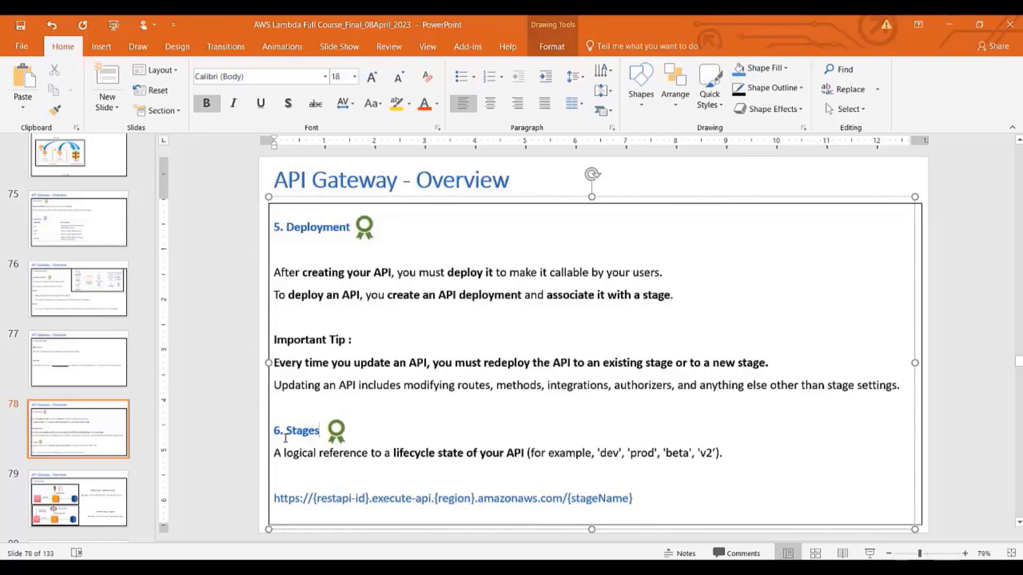
{"action": "left_click_drag", "start_coordinate": [274, 340], "coordinate": [370, 340]}
{"action": "left_click_drag", "start_coordinate": [305, 362], "coordinate": [671, 386]}
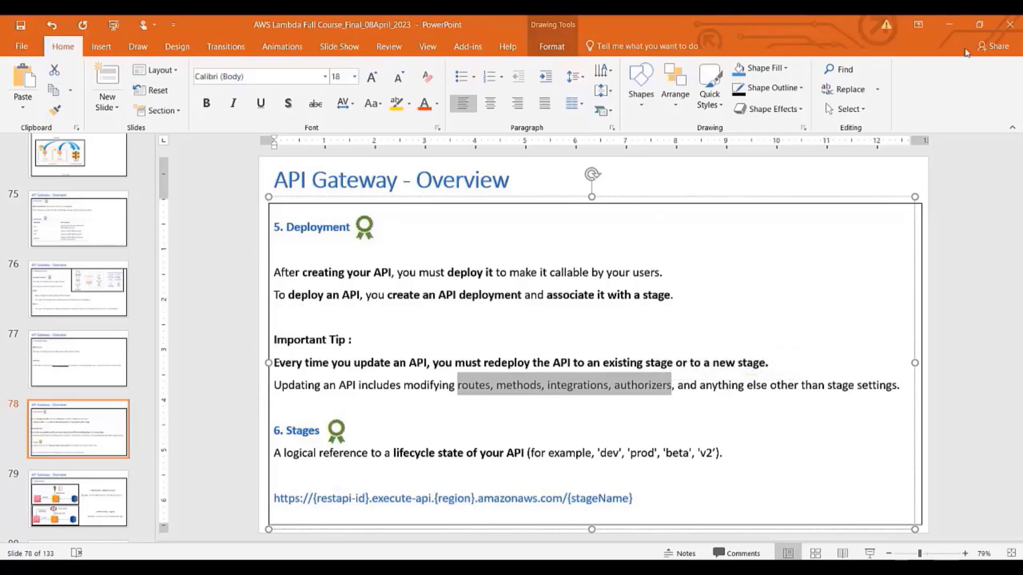
{"action": "left_click", "coordinate": [950, 25]}
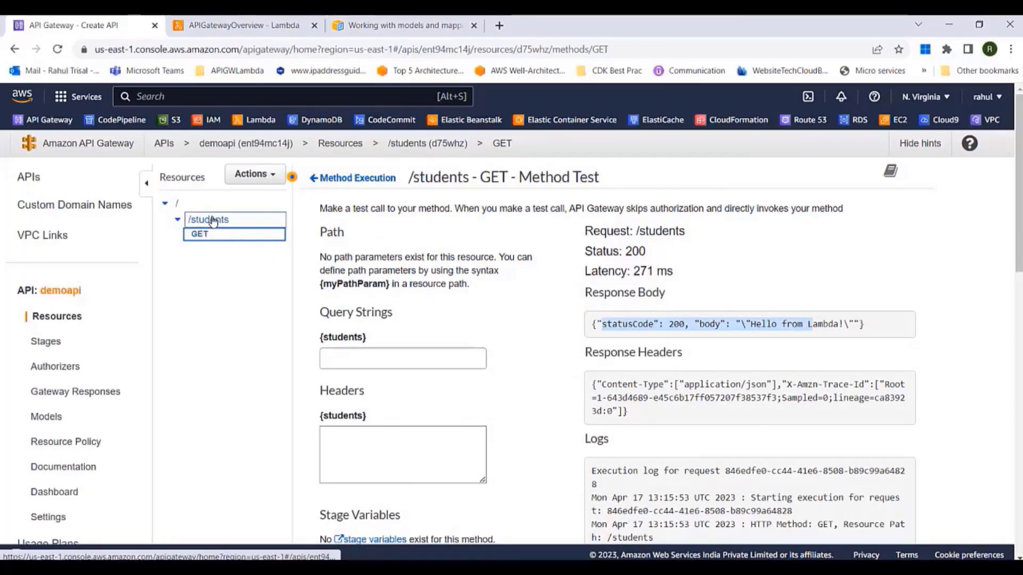
Deploy demoapi to a new stage 'dev' and open the dev stage's GET /students invoke URL
{"action": "left_click", "coordinate": [255, 174]}
{"action": "left_click", "coordinate": [275, 385]}
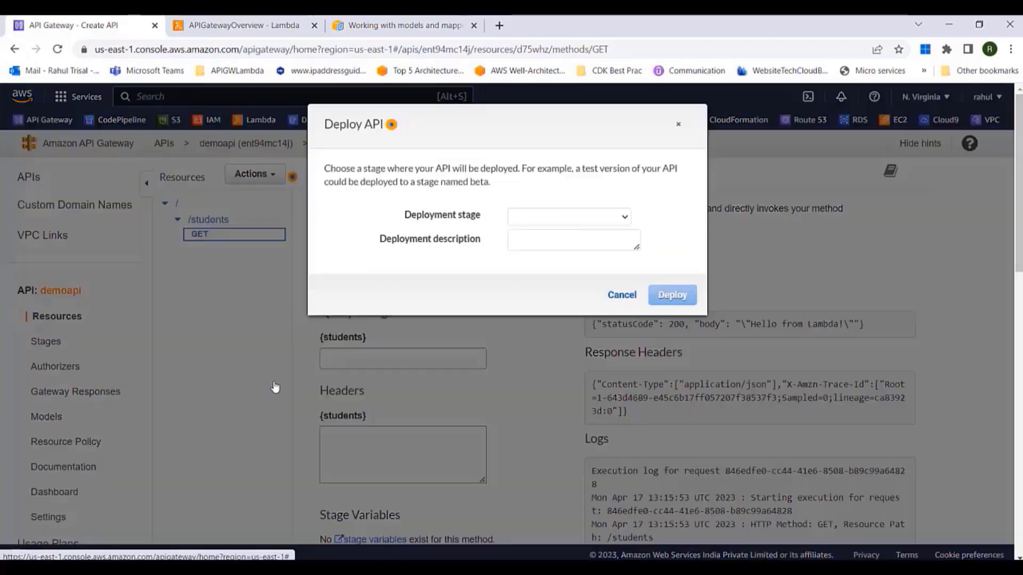
{"action": "left_click", "coordinate": [605, 220]}
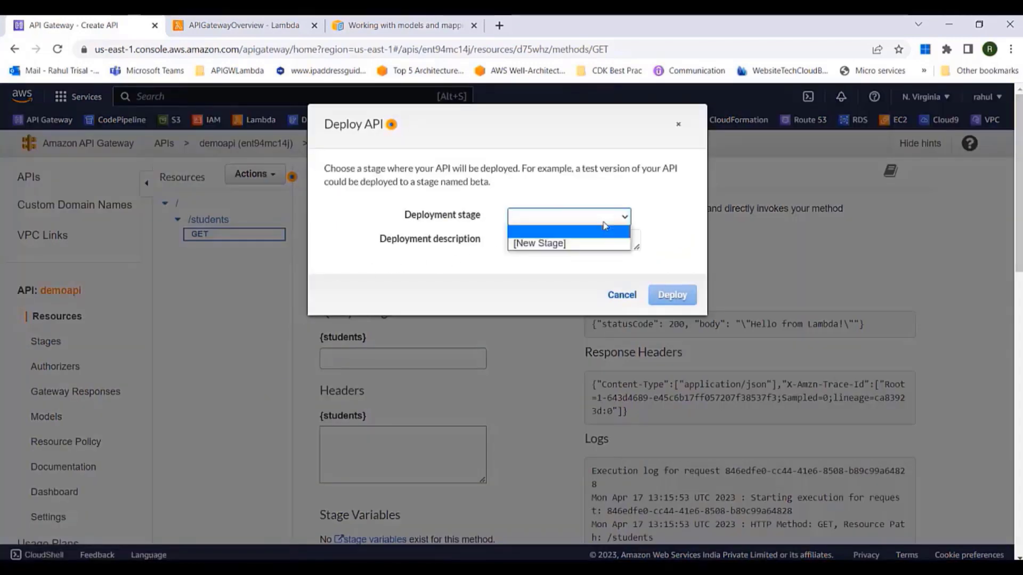
{"action": "left_click", "coordinate": [570, 244]}
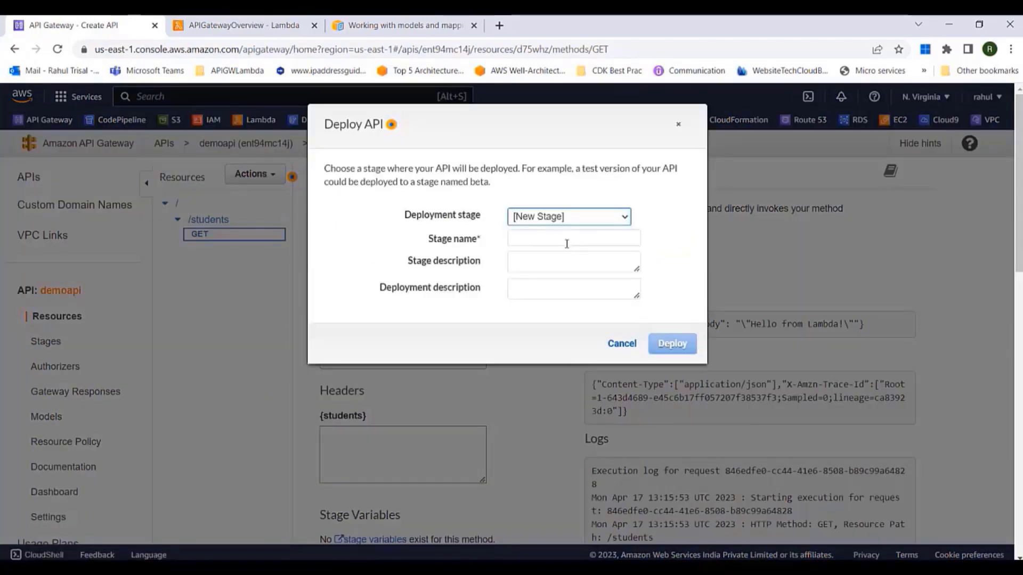
{"action": "left_click", "coordinate": [564, 239]}
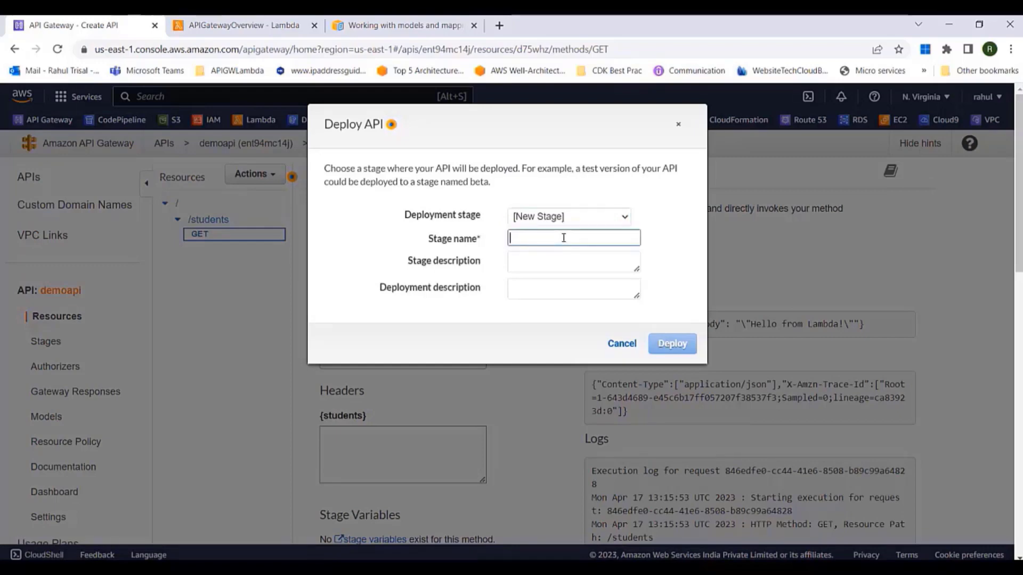
{"action": "type", "text": "dev"}
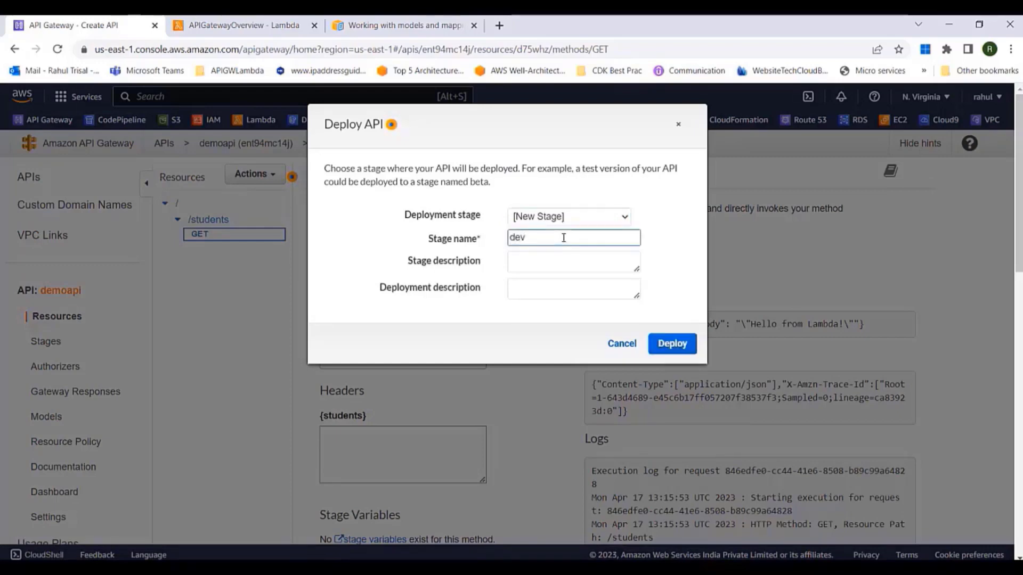
{"action": "left_click", "coordinate": [669, 346]}
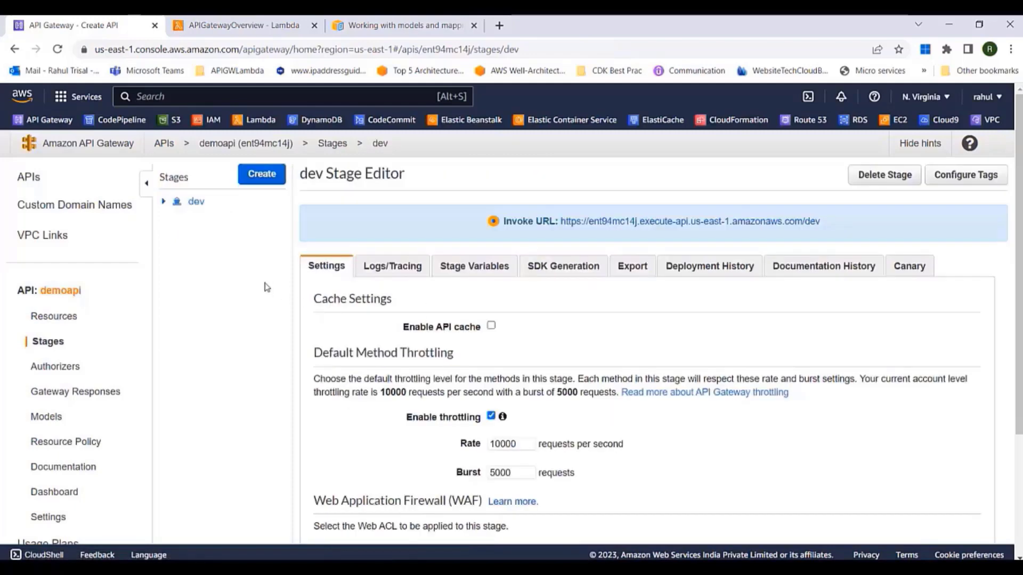
{"action": "left_click", "coordinate": [164, 202]}
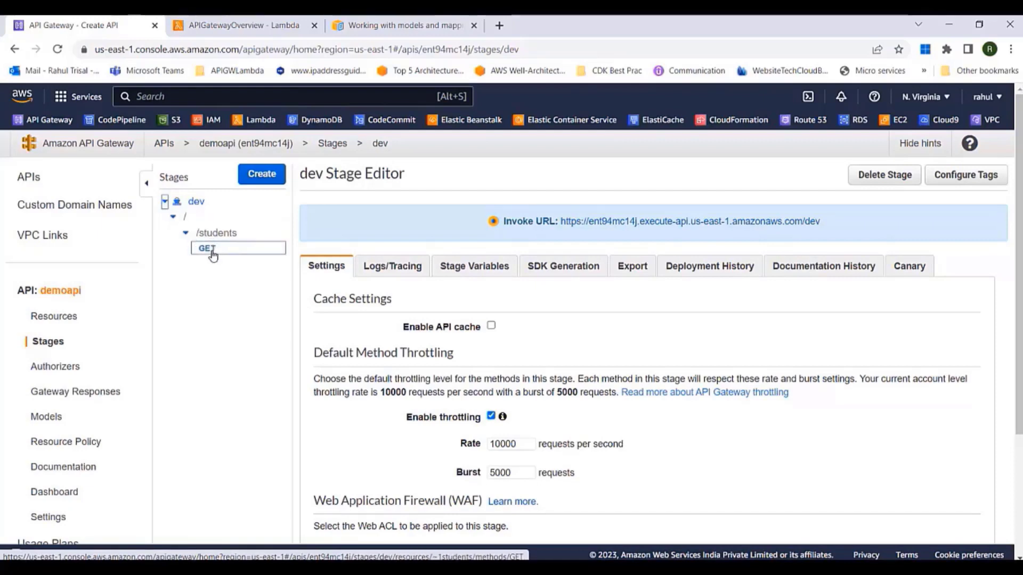
{"action": "left_click", "coordinate": [213, 255]}
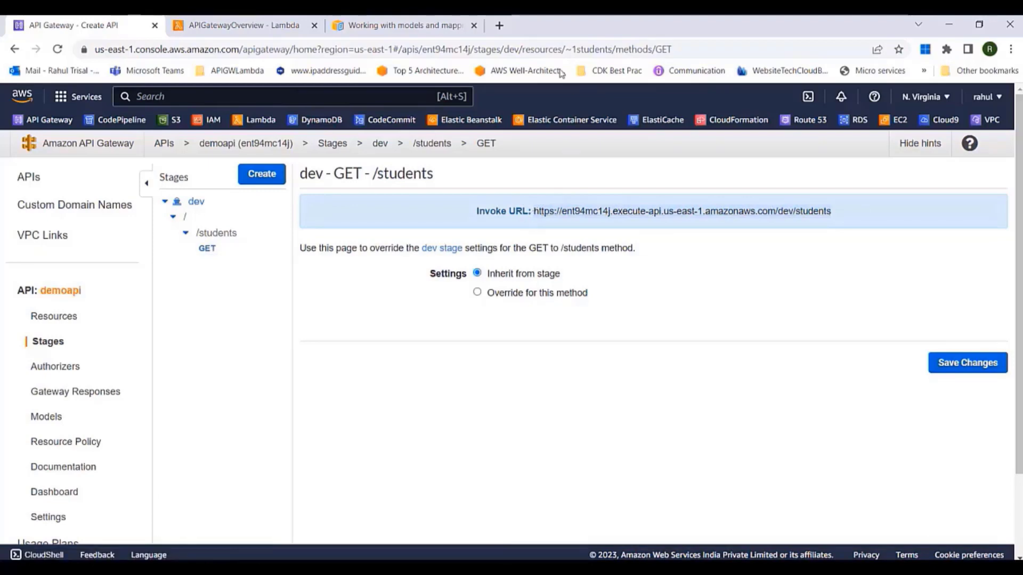
Load the copied dev /students invoke URL in a new tab and check its Hello from Lambda JSON
{"action": "left_click", "coordinate": [501, 26]}
{"action": "left_click", "coordinate": [451, 45]}
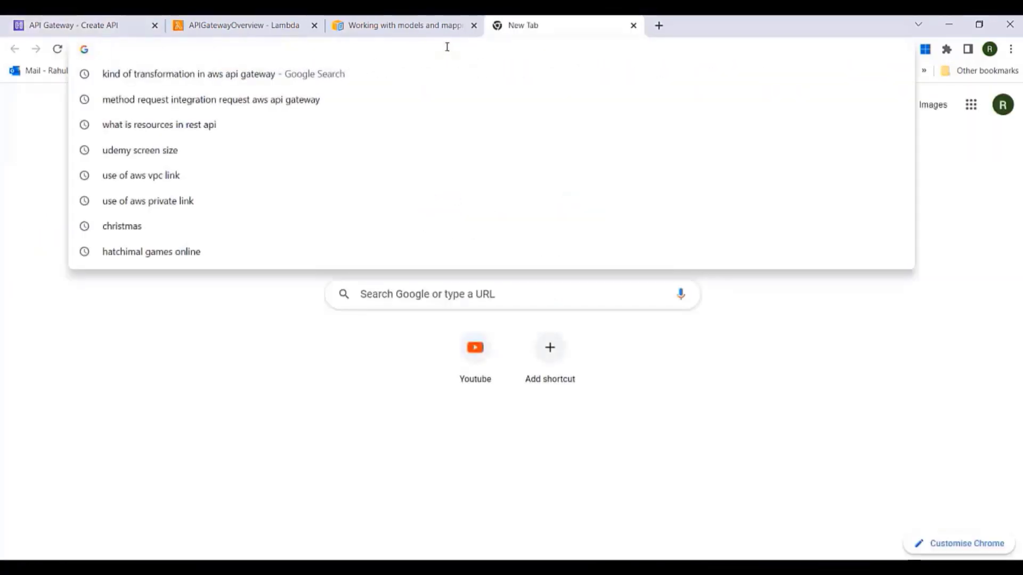
{"action": "type", "text": "https://ent94mc14j.execute-api.us-east-1.amazonaws.com/dev/students"}
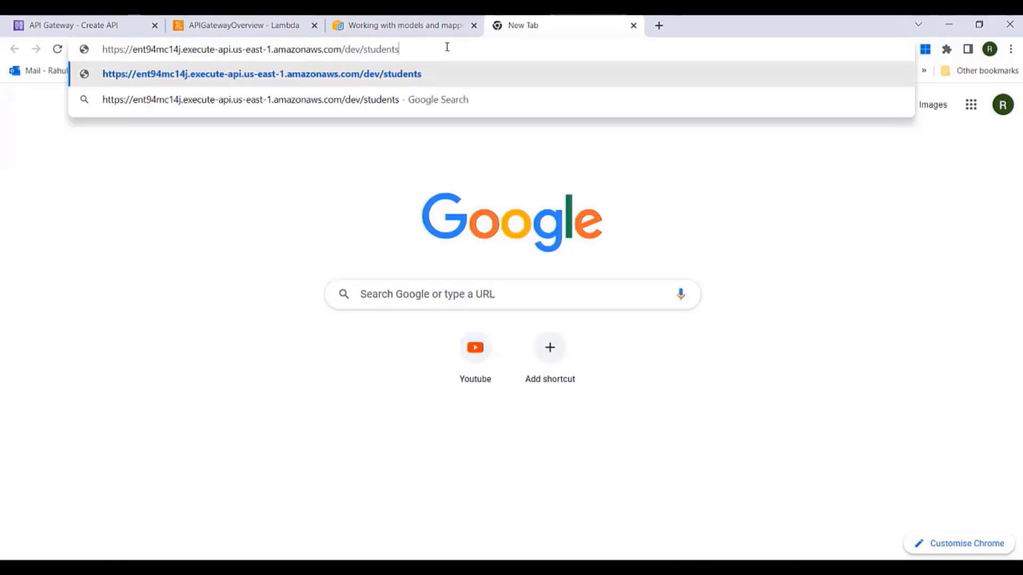
{"action": "key", "text": "Return"}
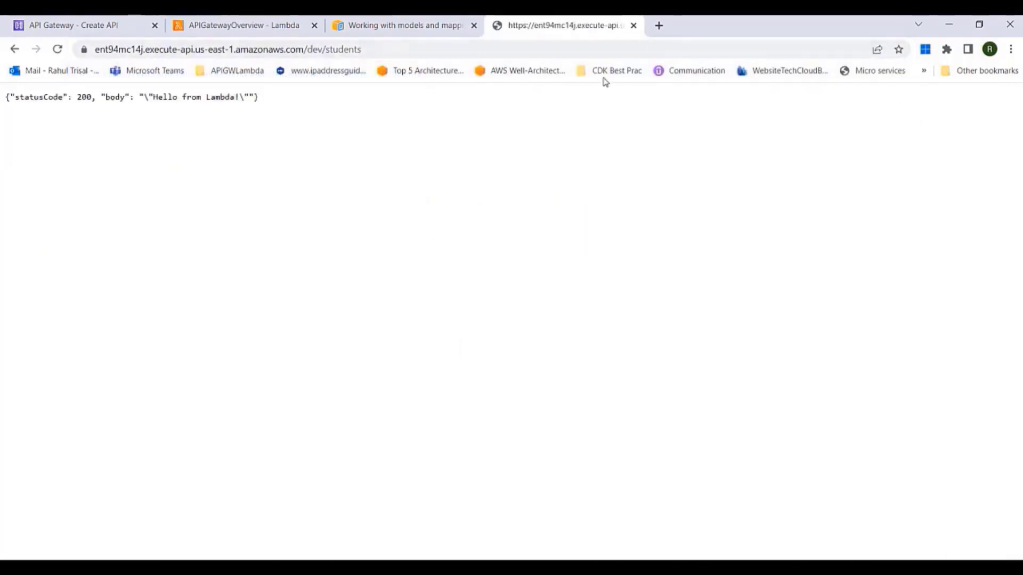
{"action": "left_click_drag", "start_coordinate": [14, 97], "coordinate": [236, 97]}
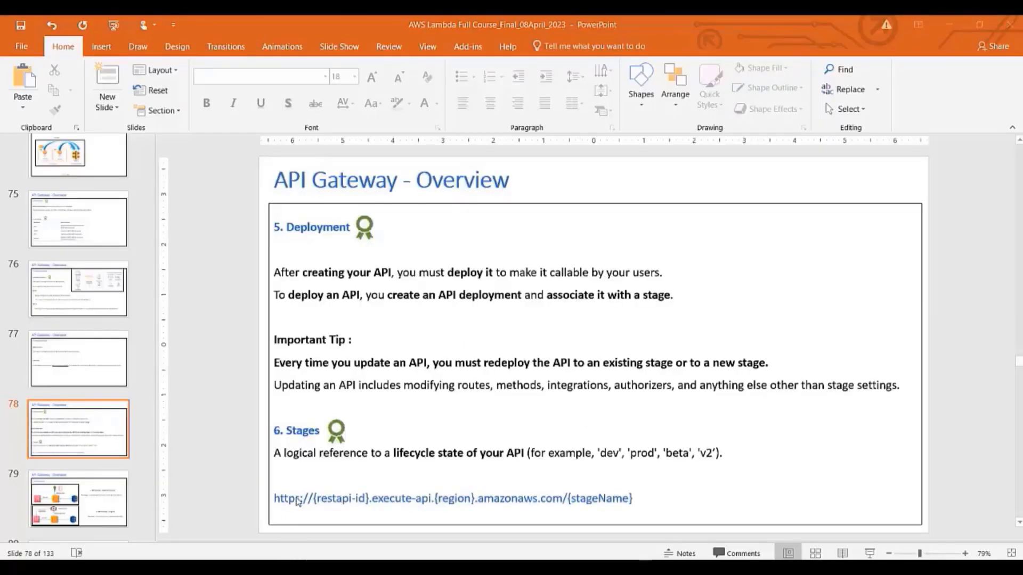
Highlight slide 78's generic stage URL and its {restapi-id} placeholder
{"action": "left_click", "coordinate": [280, 505]}
{"action": "left_click_drag", "start_coordinate": [277, 500], "coordinate": [660, 499]}
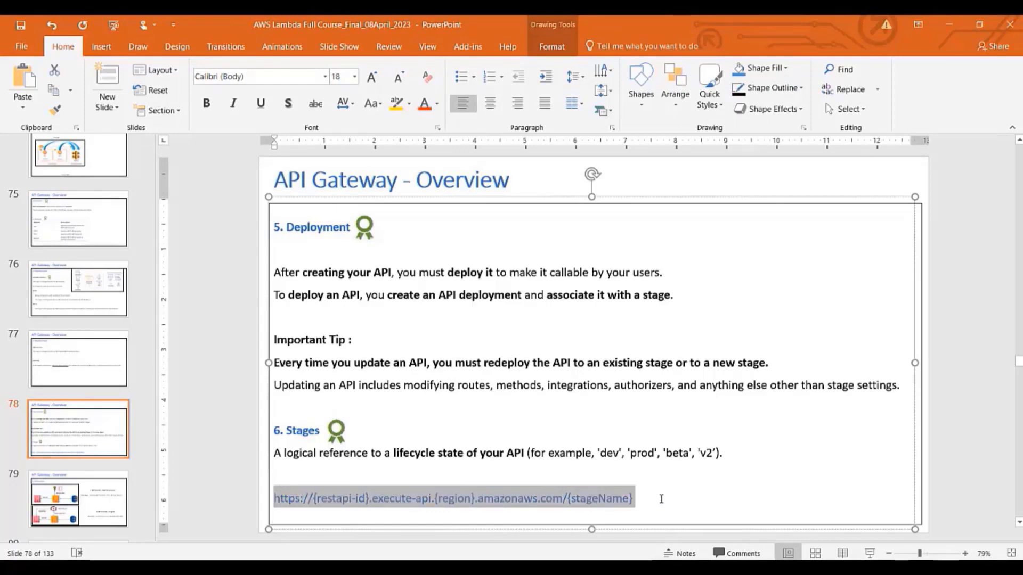
{"action": "left_click", "coordinate": [661, 499]}
{"action": "left_click_drag", "start_coordinate": [317, 501], "coordinate": [368, 501]}
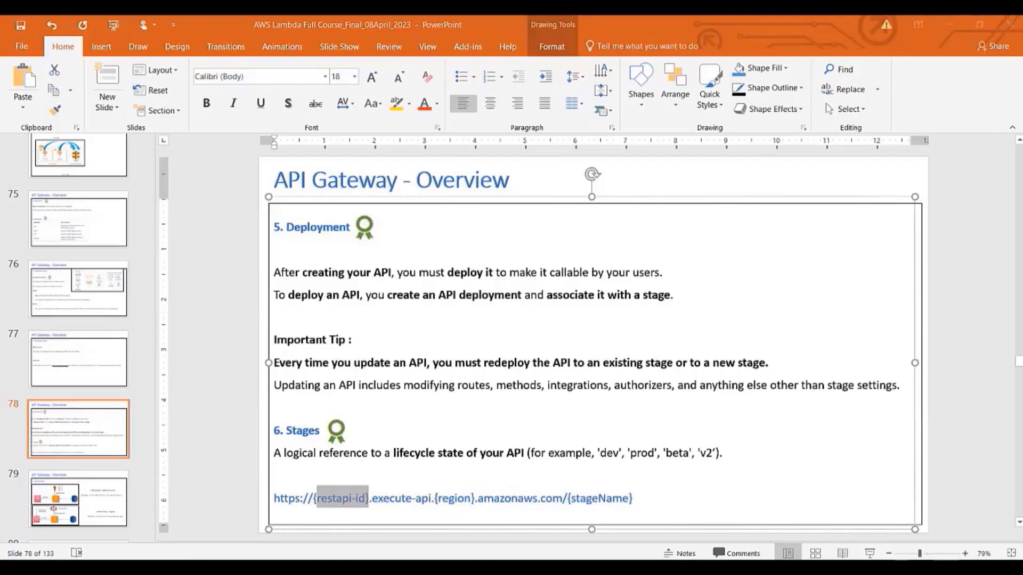
{"action": "key", "text": "alt+Tab"}
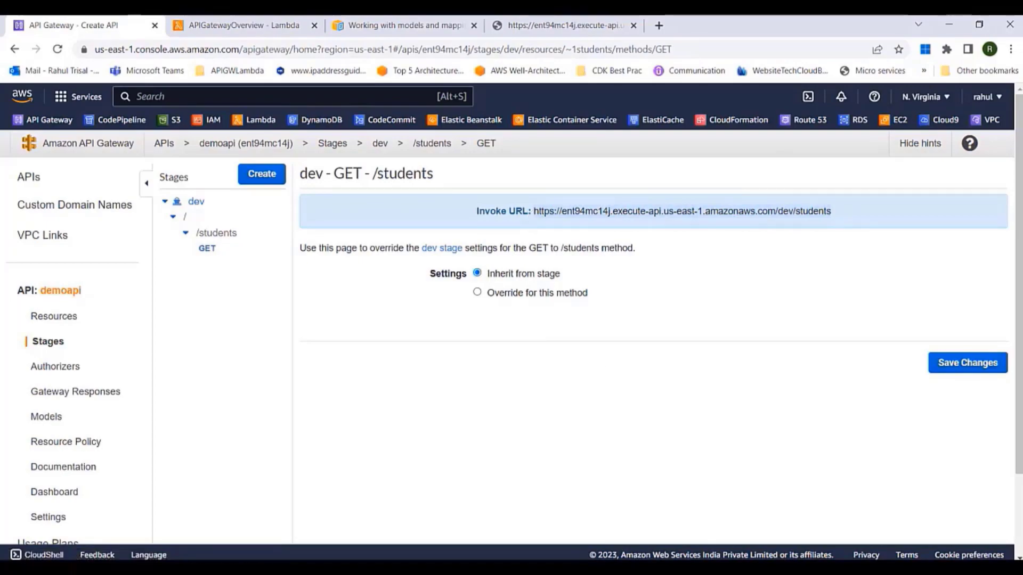
{"action": "key", "text": "alt+Tab"}
Paste the real dev /students invoke URL on a new line beneath the generic URL
{"action": "left_click", "coordinate": [699, 503]}
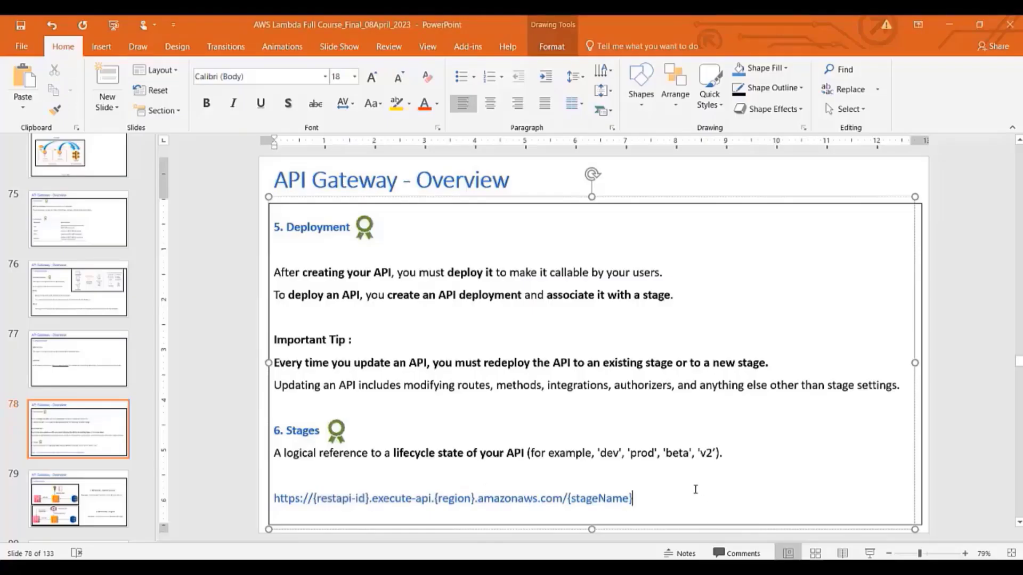
{"action": "key", "text": "Return"}
{"action": "type", "text": "https://ent94mc14j.execute-api.us-east-1.amazonaws.com/dev/students"}
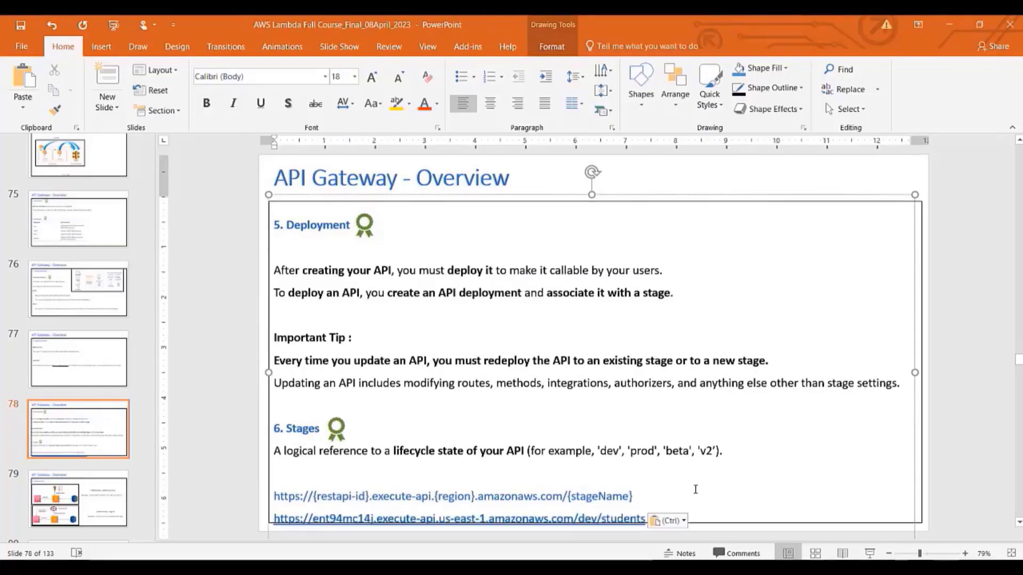
{"action": "left_click_drag", "start_coordinate": [273, 476], "coordinate": [294, 476]}
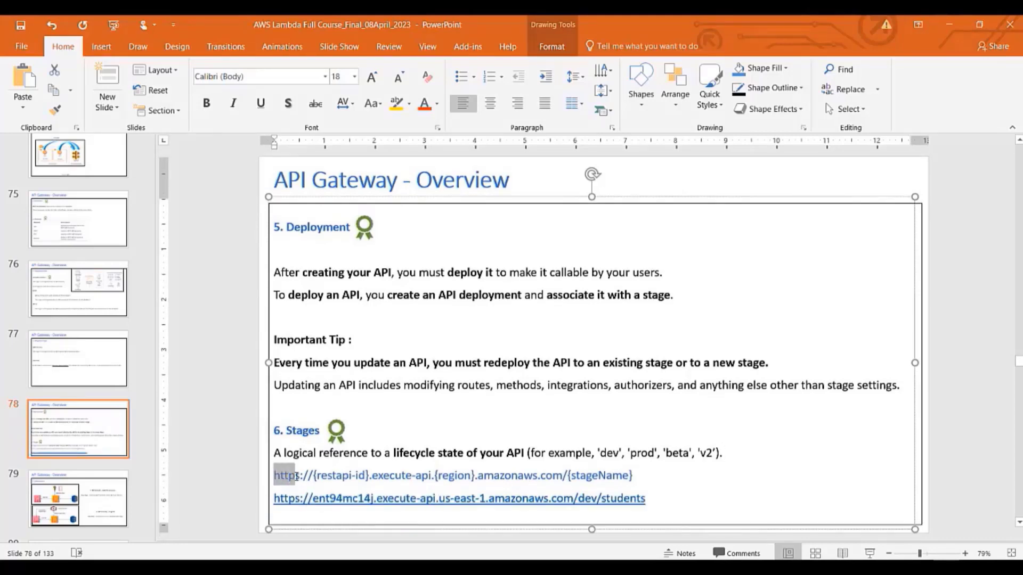